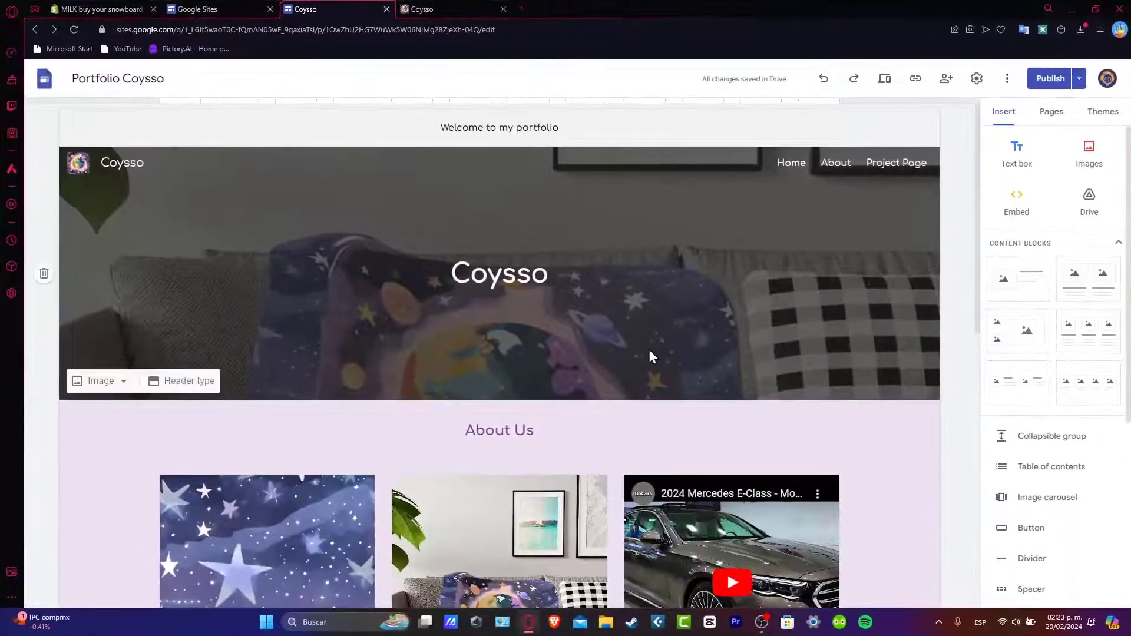
Open Google Analytics at analytics.google.com in a new browser tab, alongside the published Coysso site
click(451, 8)
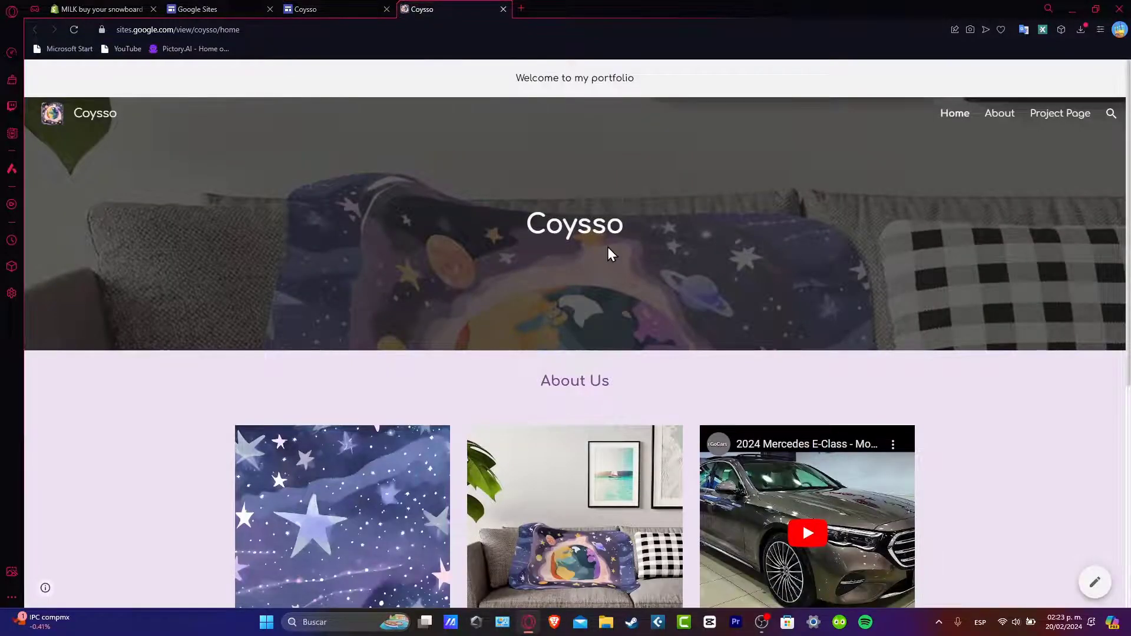
click(521, 9)
text(anal)
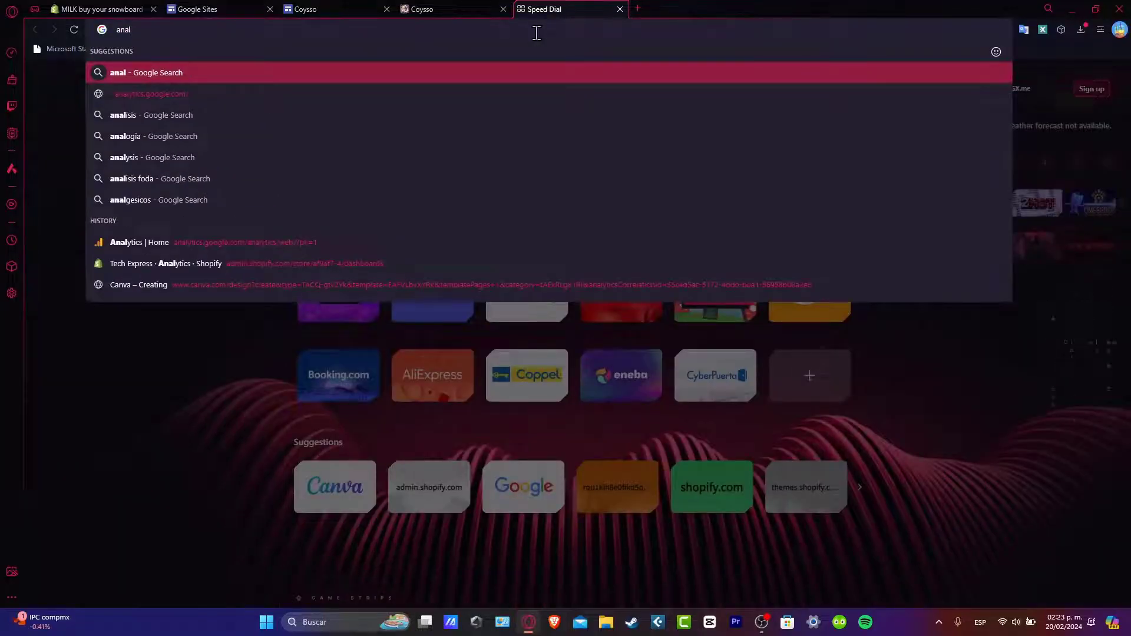
click(213, 94)
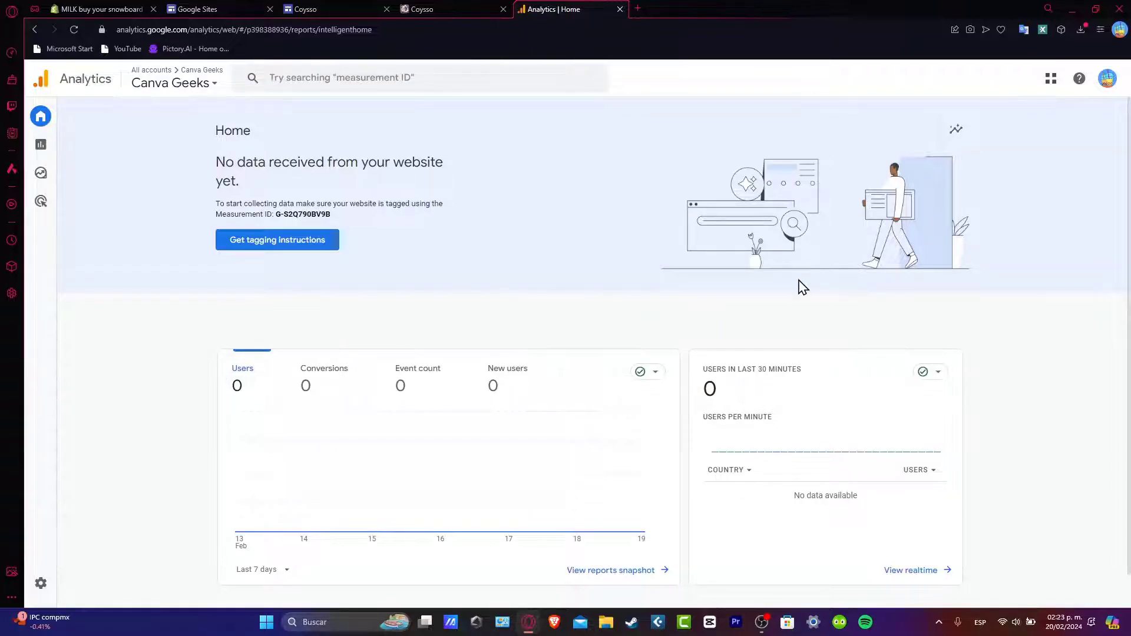
Switch Google Analytics to the other signed-in Google account and save the email communication preferences with all options unchecked
click(454, 8)
click(575, 9)
click(1105, 78)
click(1032, 160)
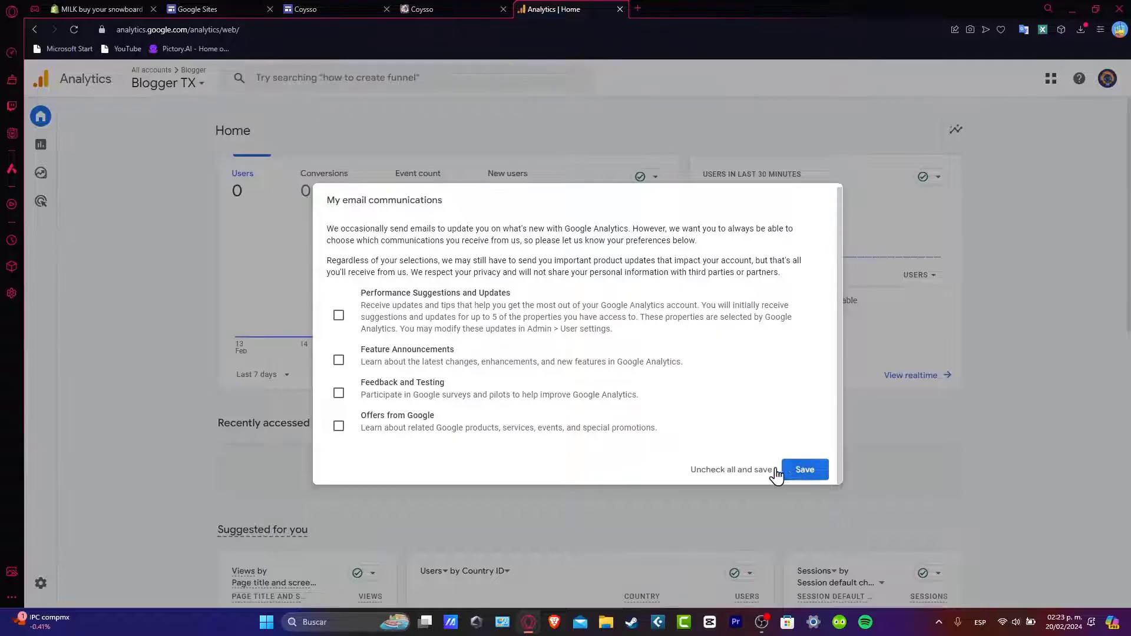
click(798, 471)
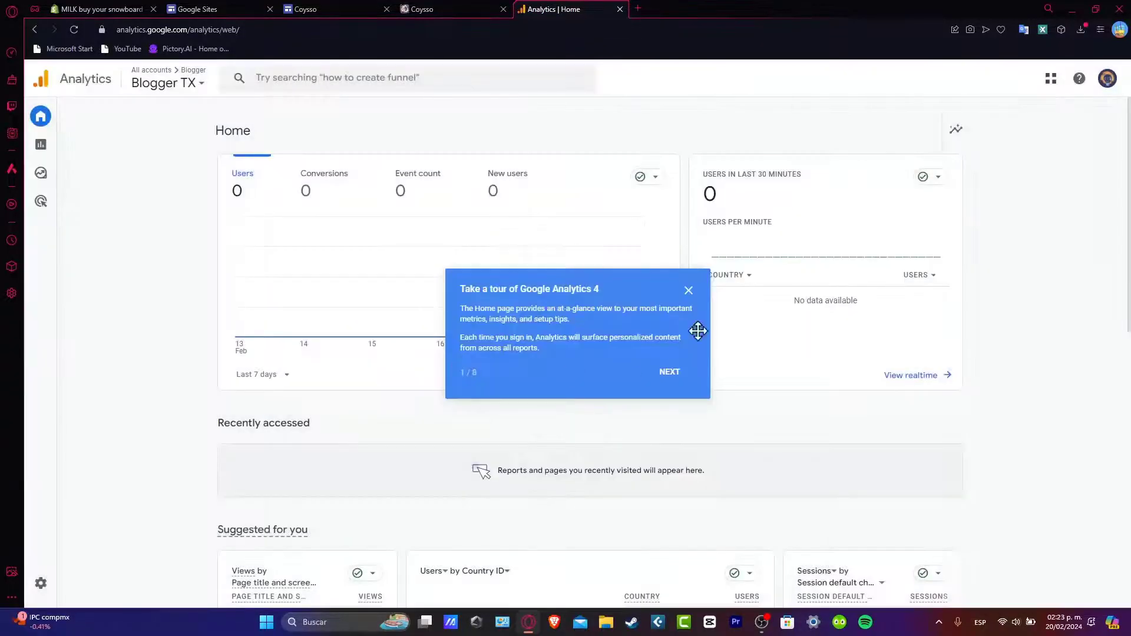
Check the list of Analytics accounts, then open the Admin settings and dismiss the Google Analytics 4 tour
click(159, 87)
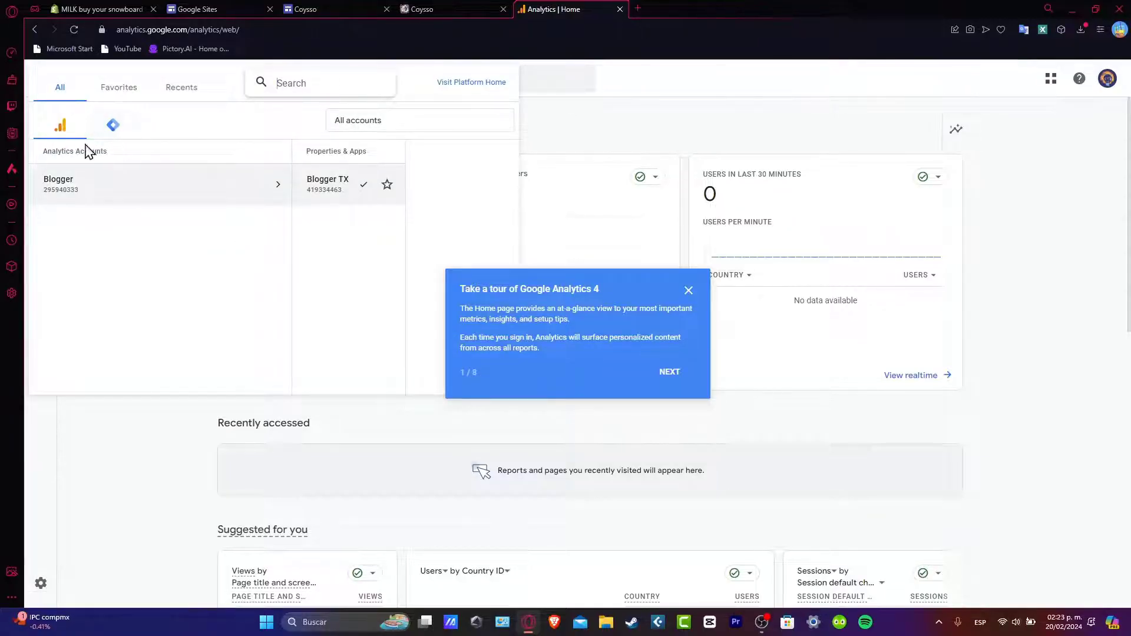
click(112, 441)
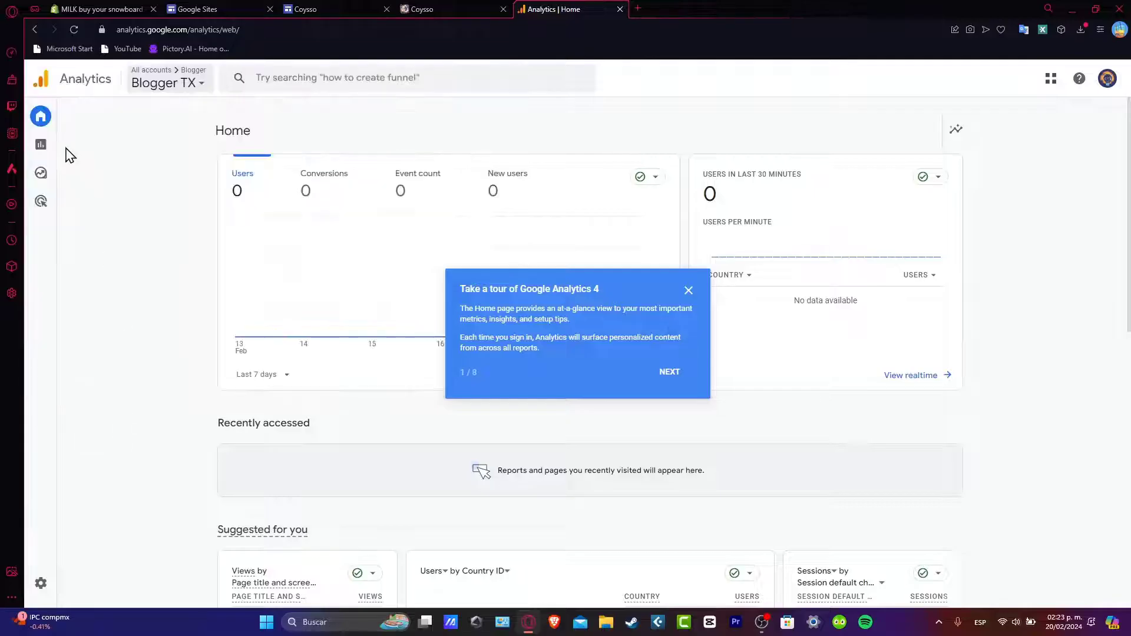
click(84, 583)
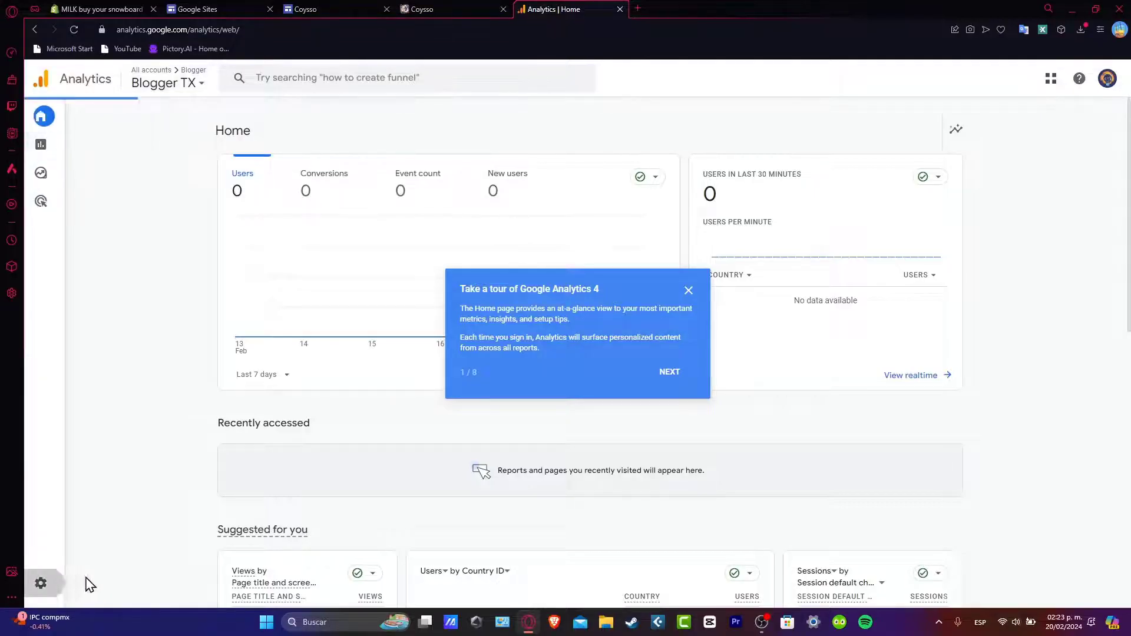
click(686, 291)
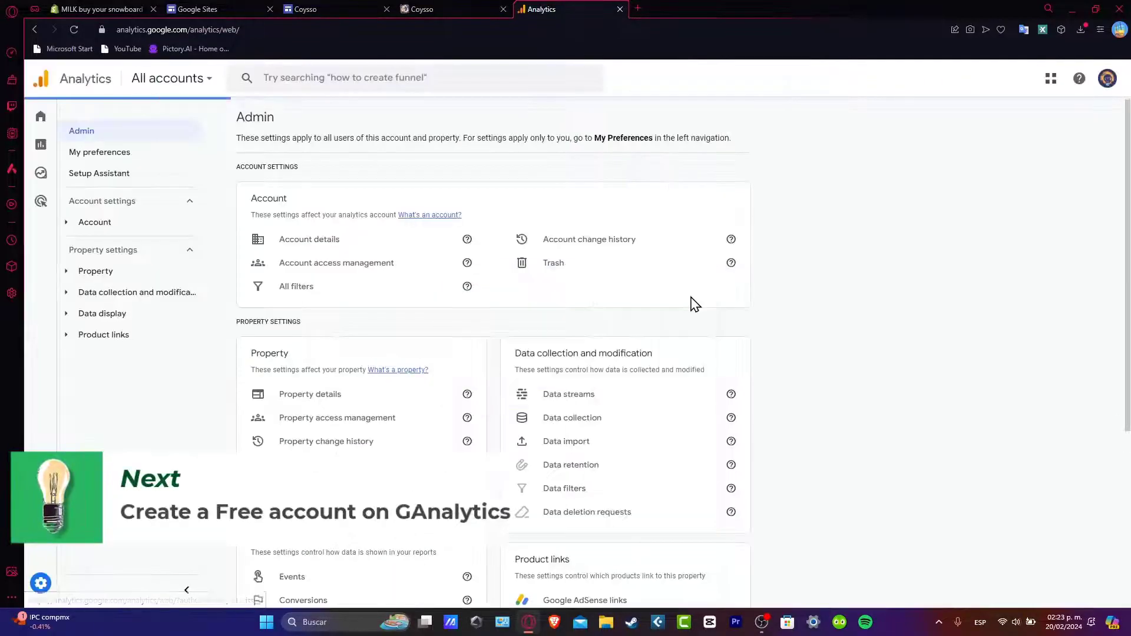
Create a new Analytics account named "Coysso" with the default data sharing settings and continue to property creation
click(104, 116)
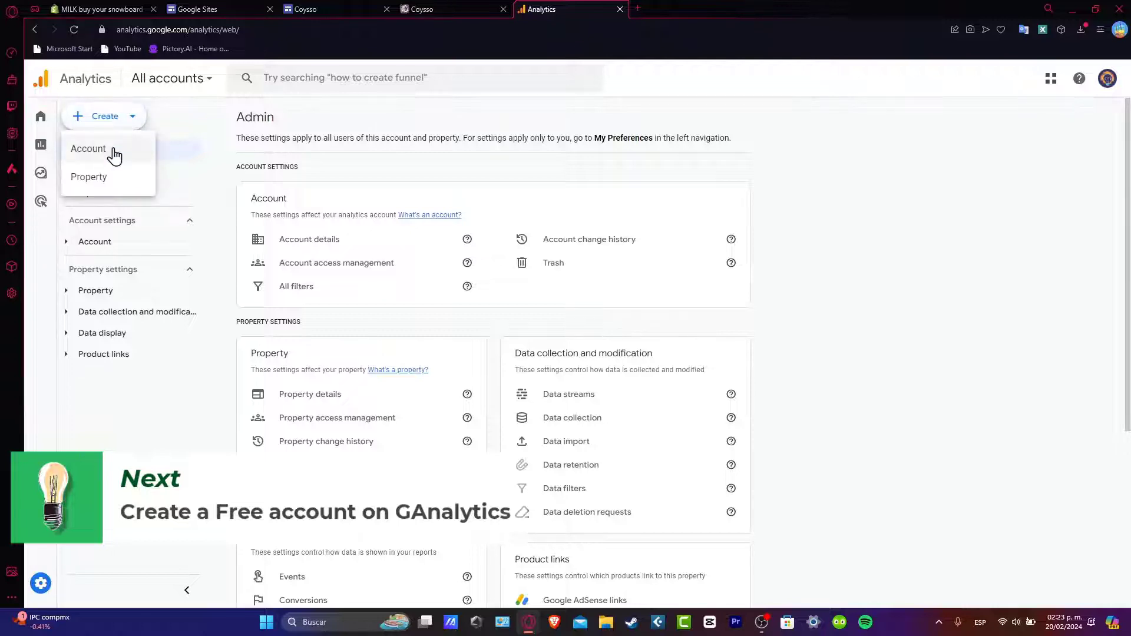
click(114, 153)
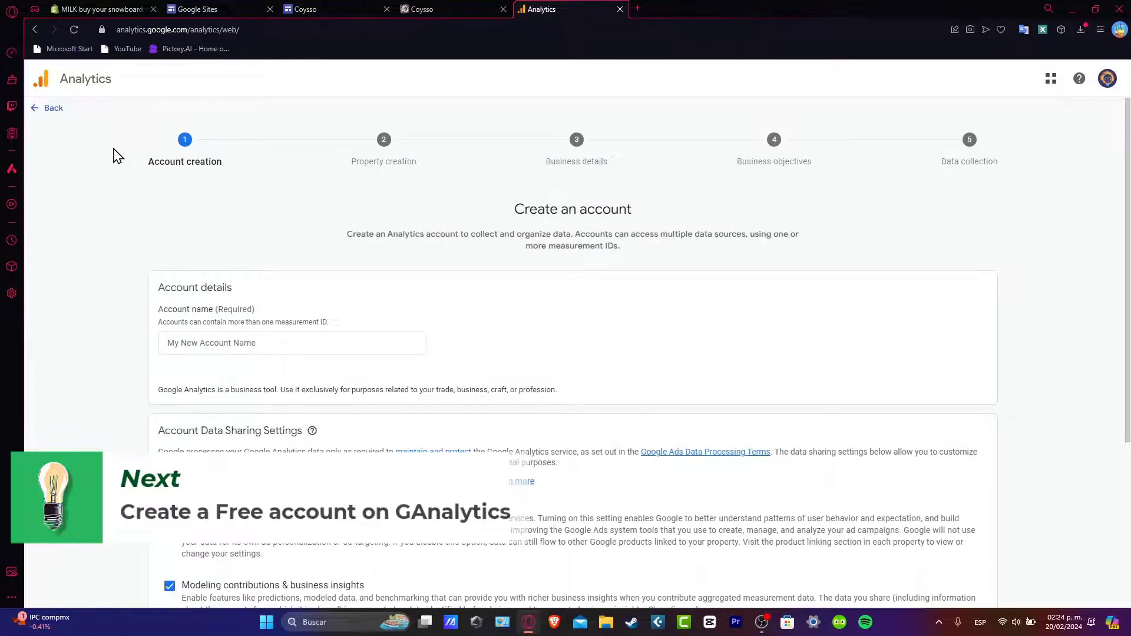
click(266, 342)
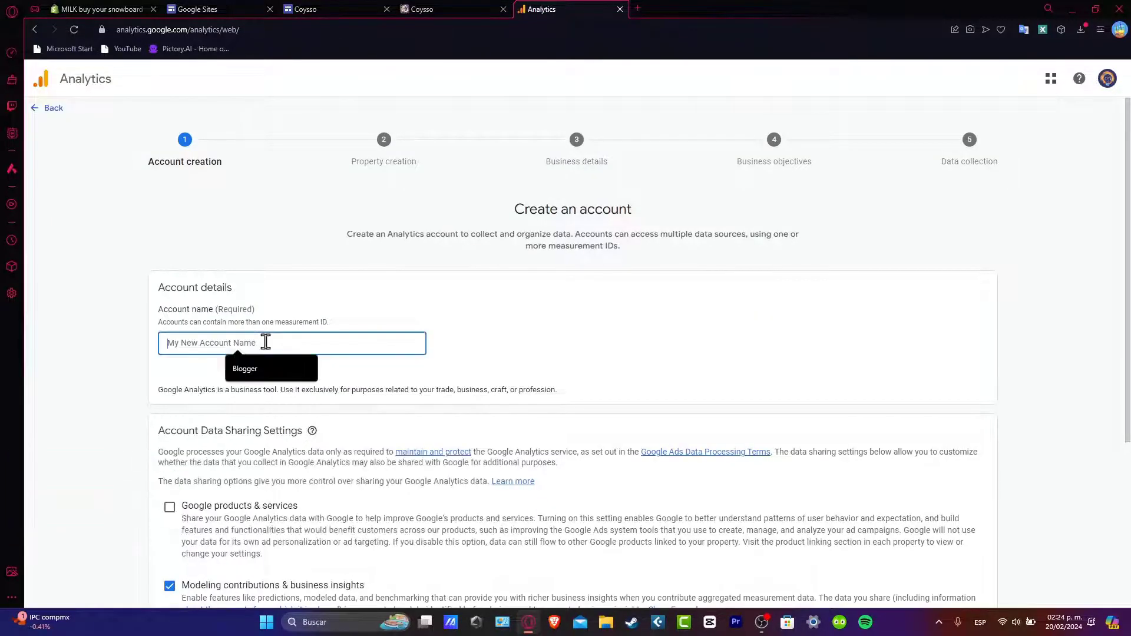
text(Coysso)
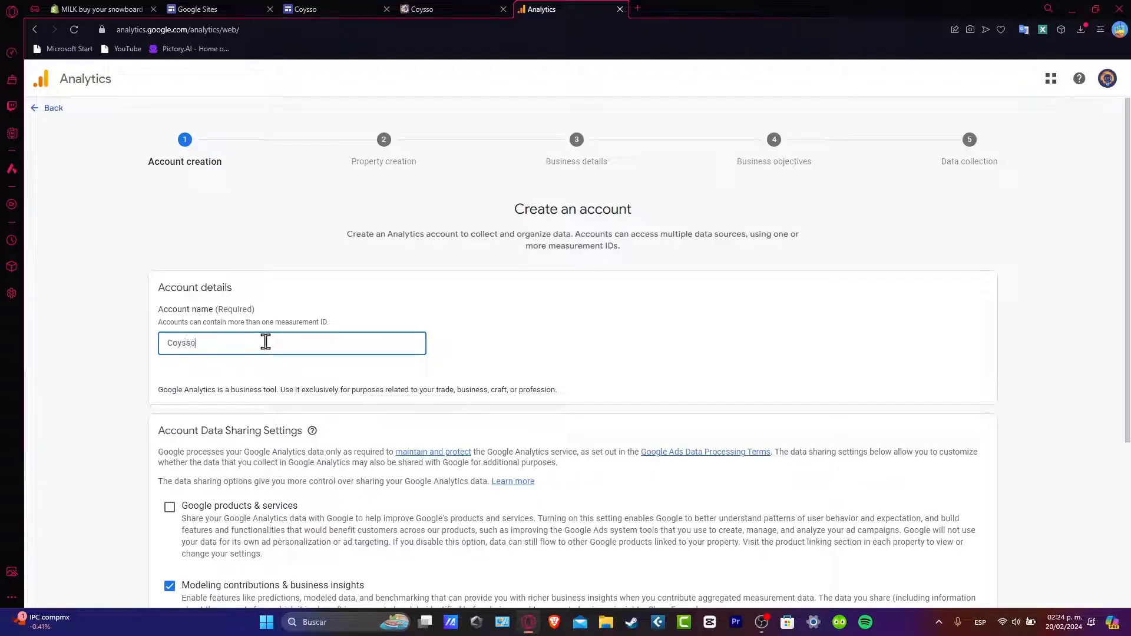
scroll(274, 350, down, 3)
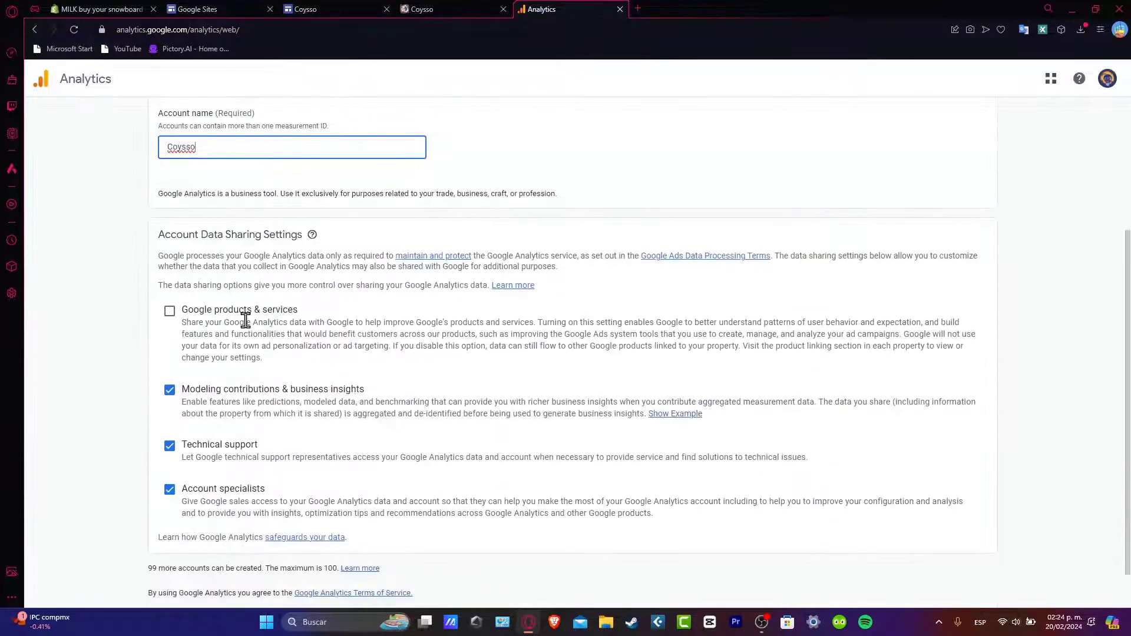
scroll(315, 351, down, 1)
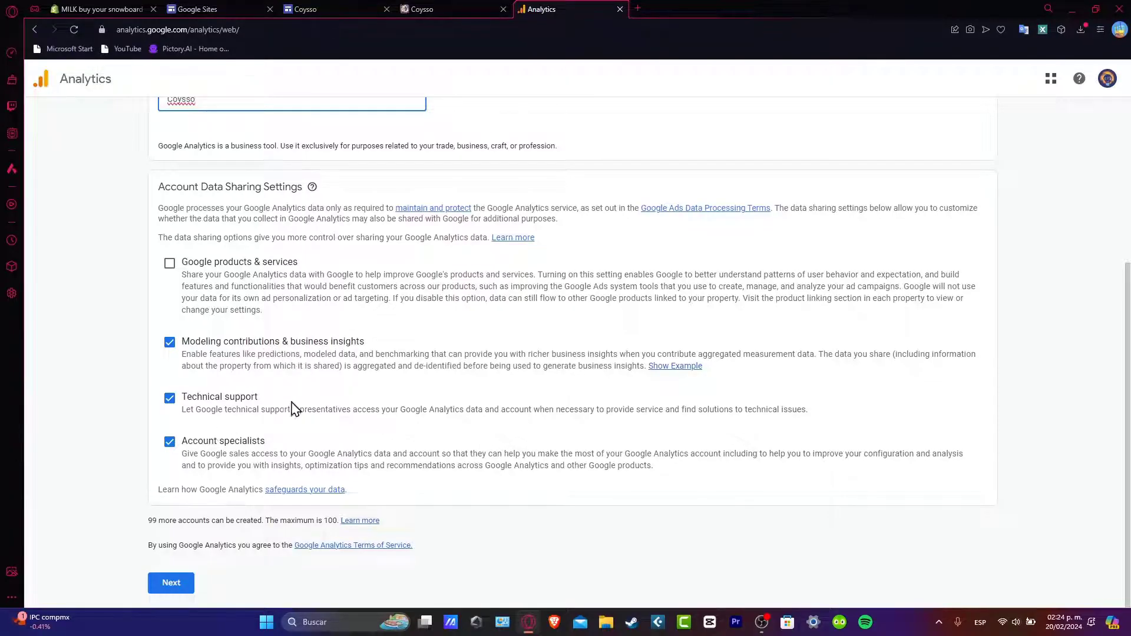
click(177, 582)
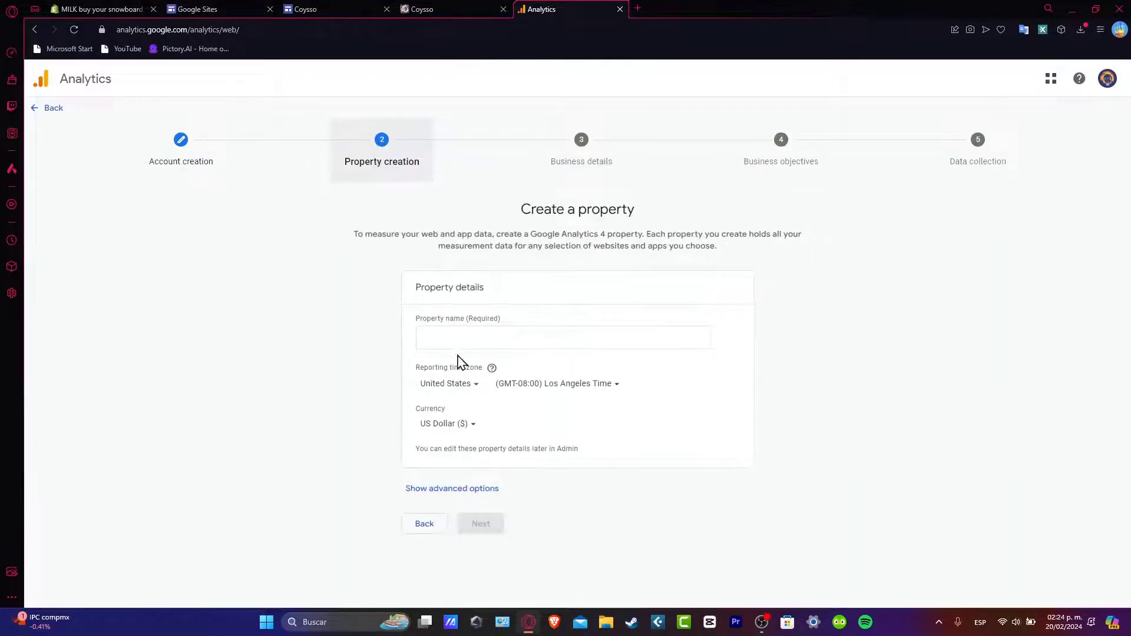
Name the property "Coysso-Google Sites", keep the default time zone and currency, and continue to the business details
click(490, 341)
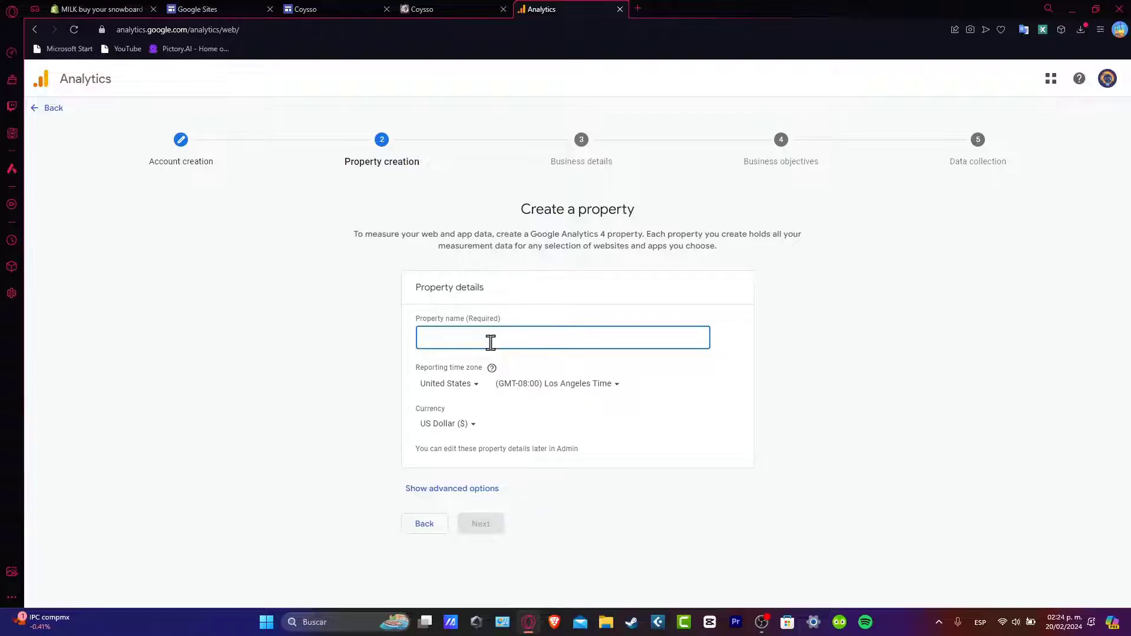
text(Coysso-Google Sites)
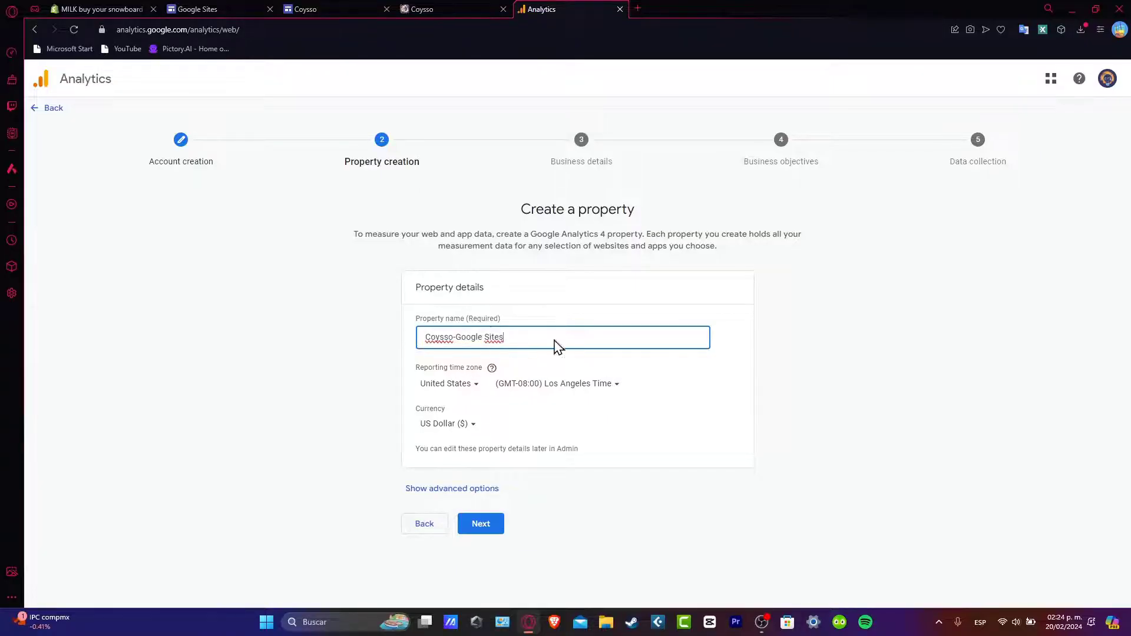
click(448, 9)
click(551, 9)
click(482, 529)
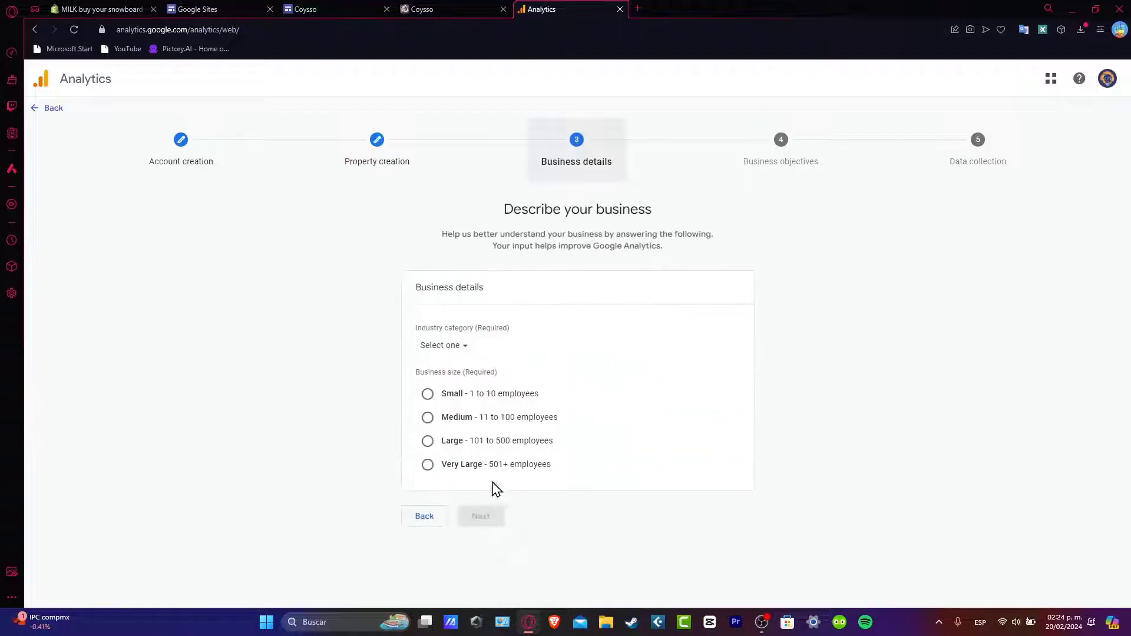
Describe the business as Small (1 to 10 employees) in the Business & Industrial category and continue
click(428, 395)
click(446, 345)
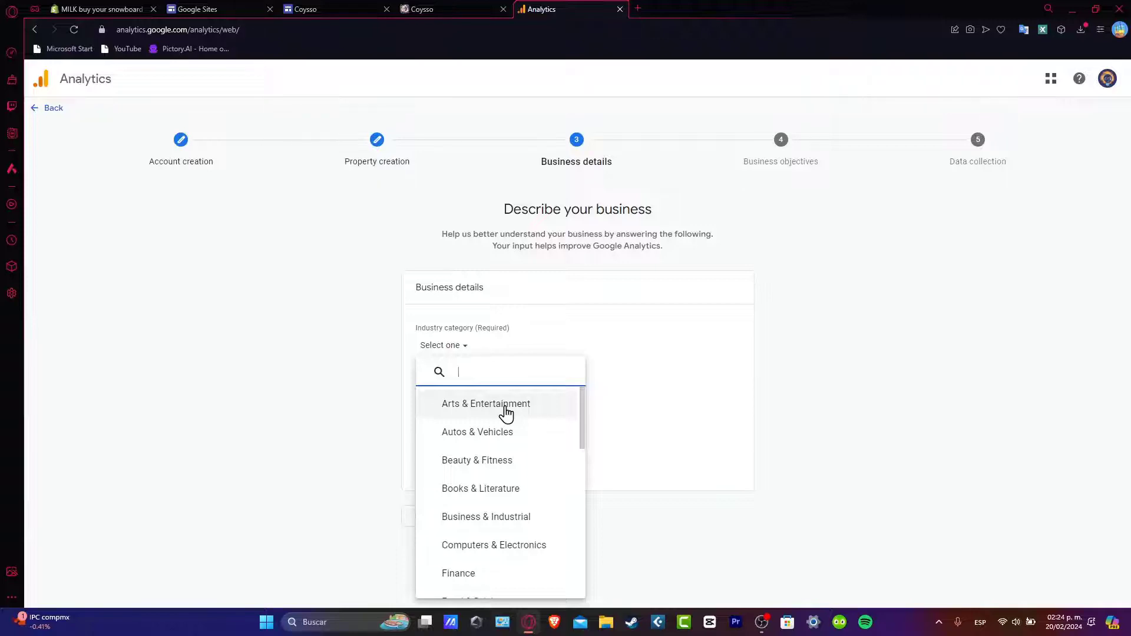
click(504, 516)
click(493, 520)
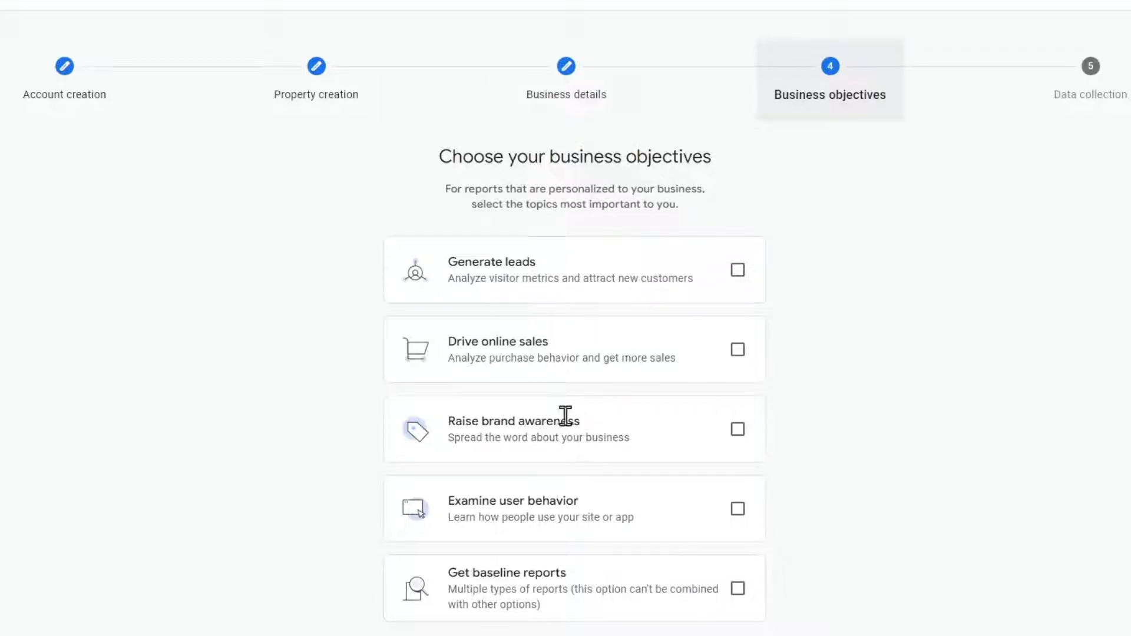
Choose the objectives Raise brand awareness and Generate leads, and accept the terms of service including the Data Processing Terms
click(735, 433)
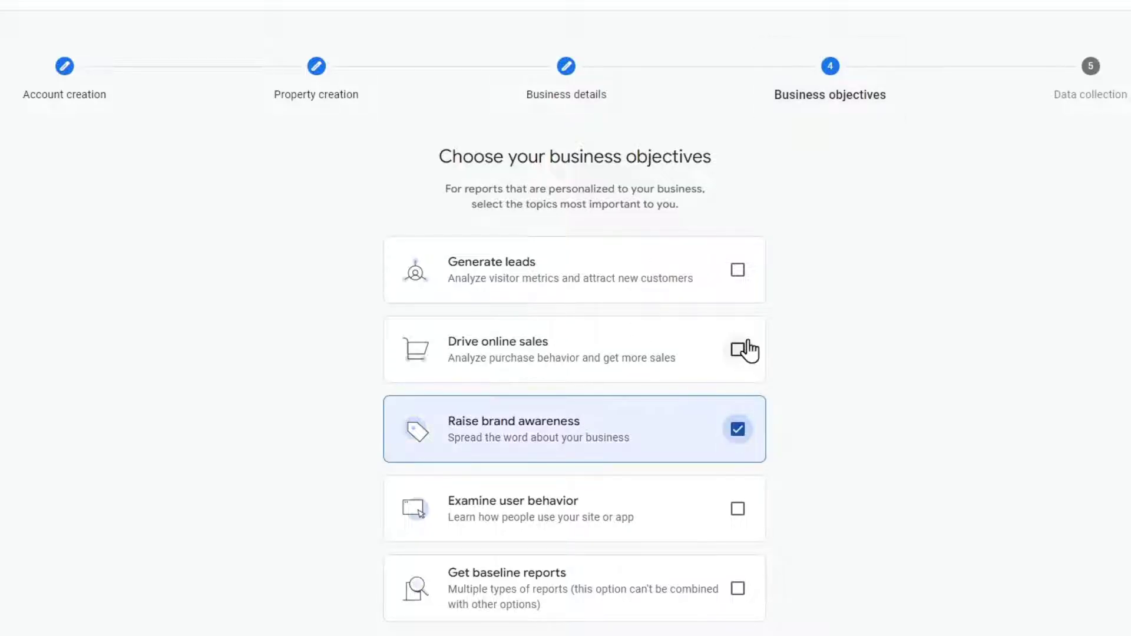
click(742, 270)
scroll(747, 278, down, 1)
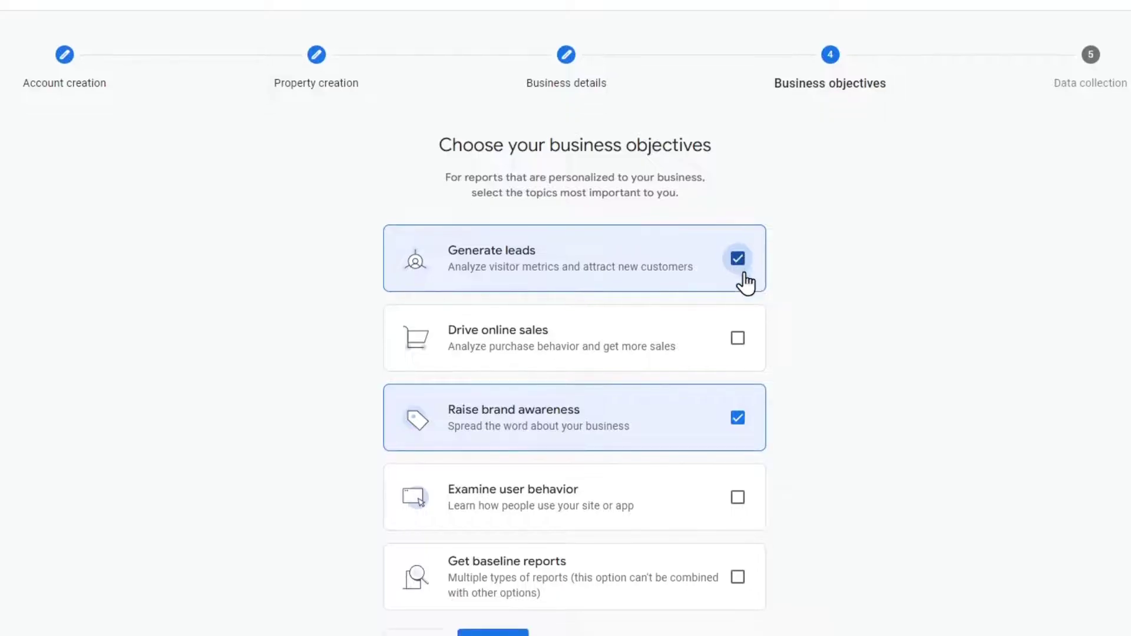
click(501, 632)
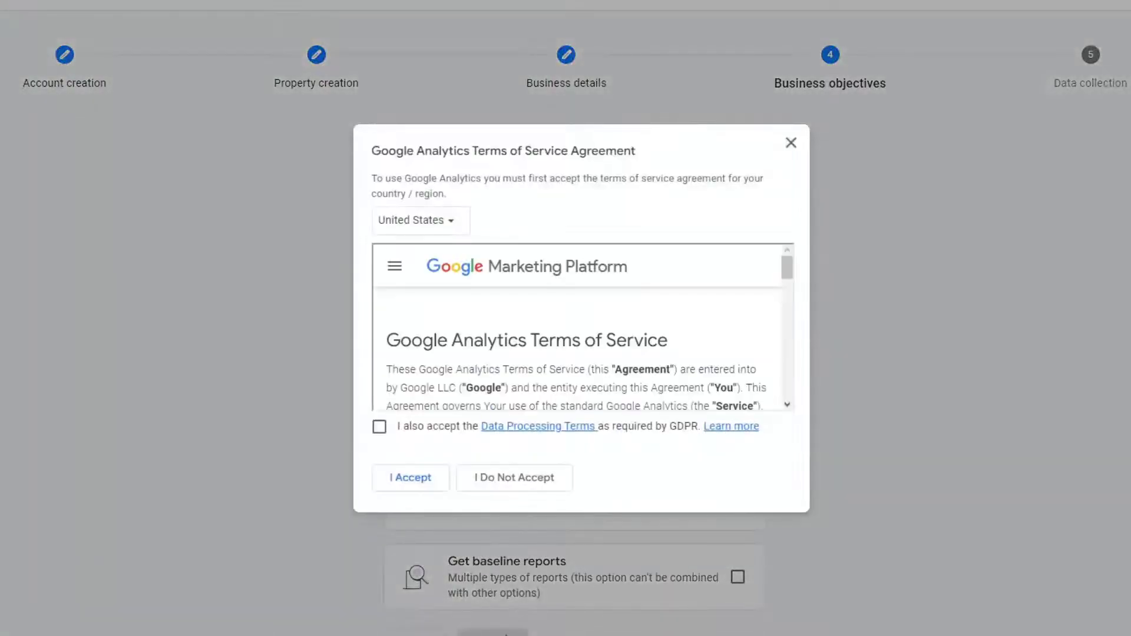
click(380, 427)
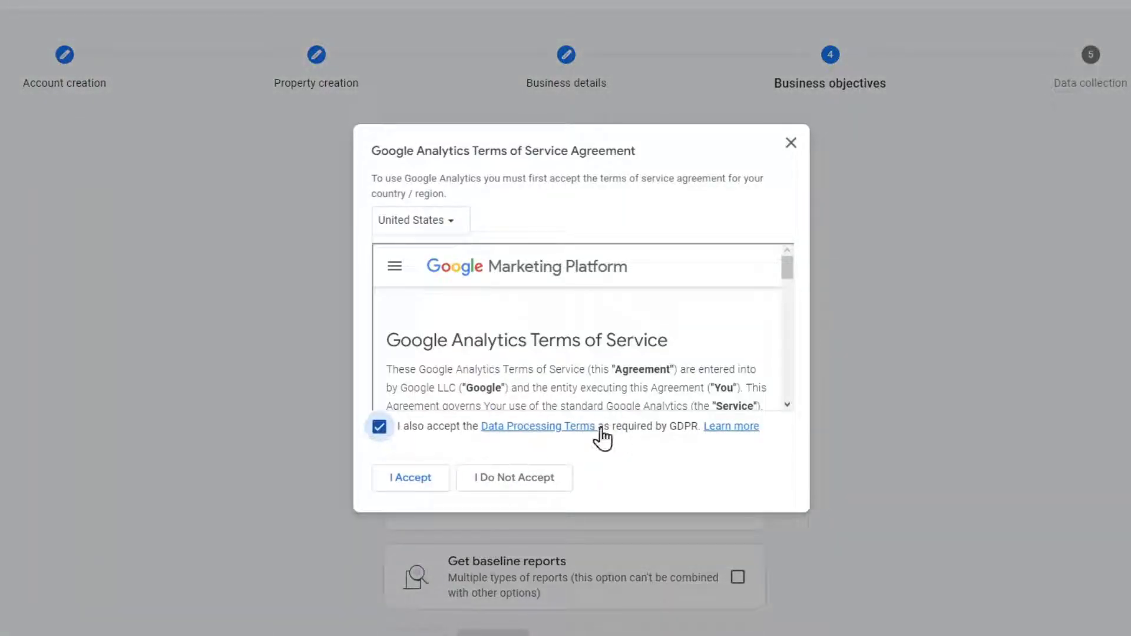
click(405, 484)
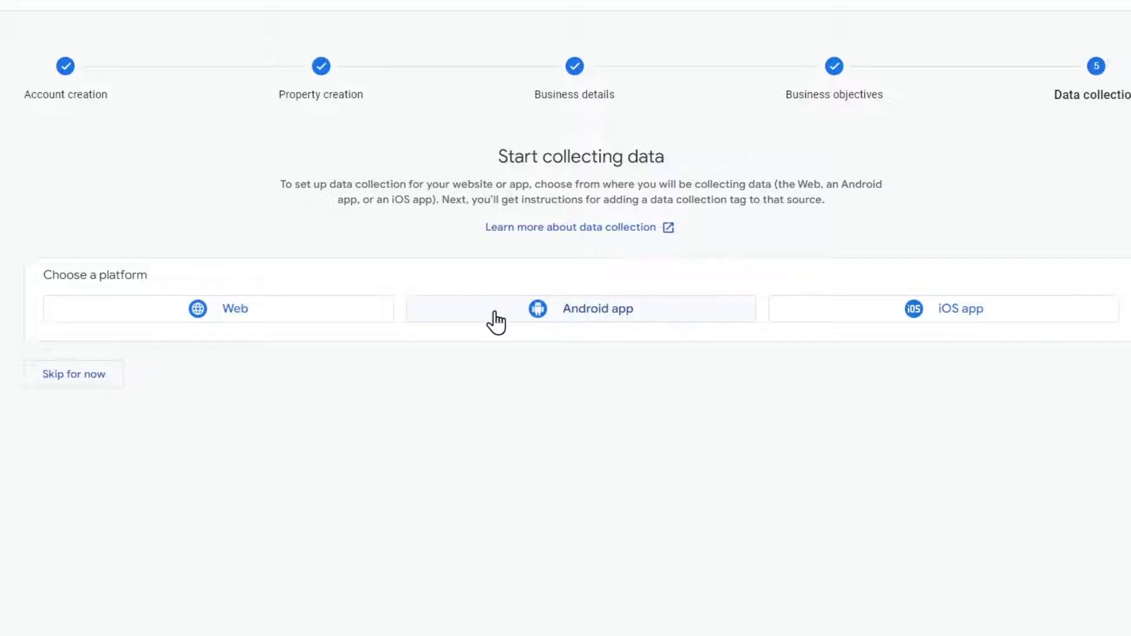
Create a web data stream named "Google Sites" for the URL sites.google.com/view/coysso with enhanced measurement on
click(289, 321)
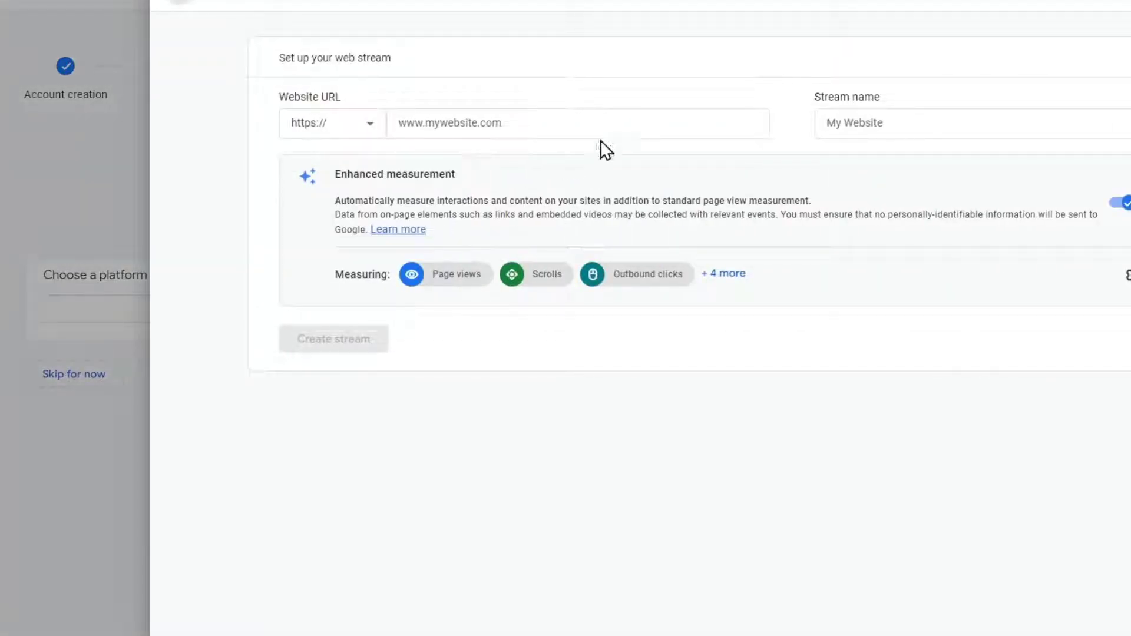
click(505, 131)
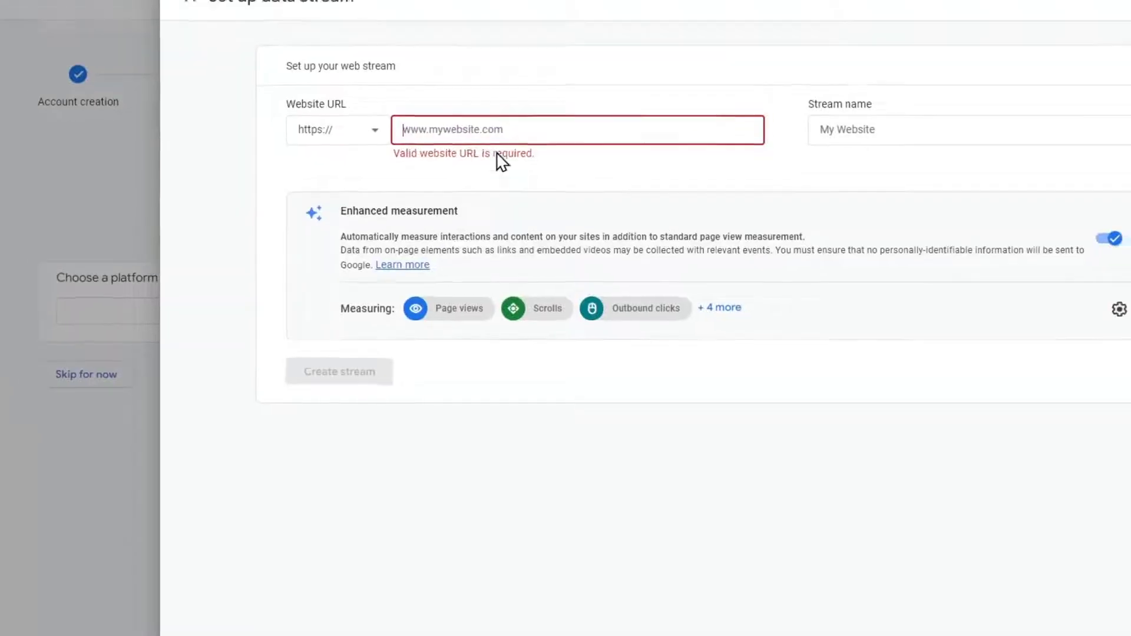
text(https://sites.google.com/view/coysso/home?authuser=1)
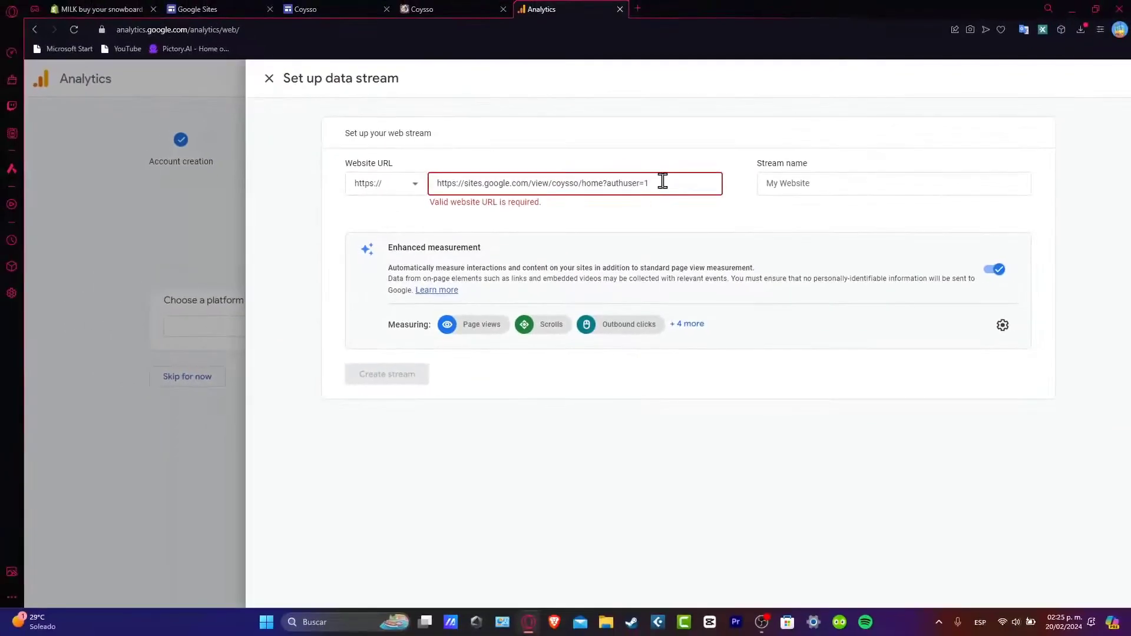
drag(653, 183, 583, 187)
key(BackSpace)
click(674, 356)
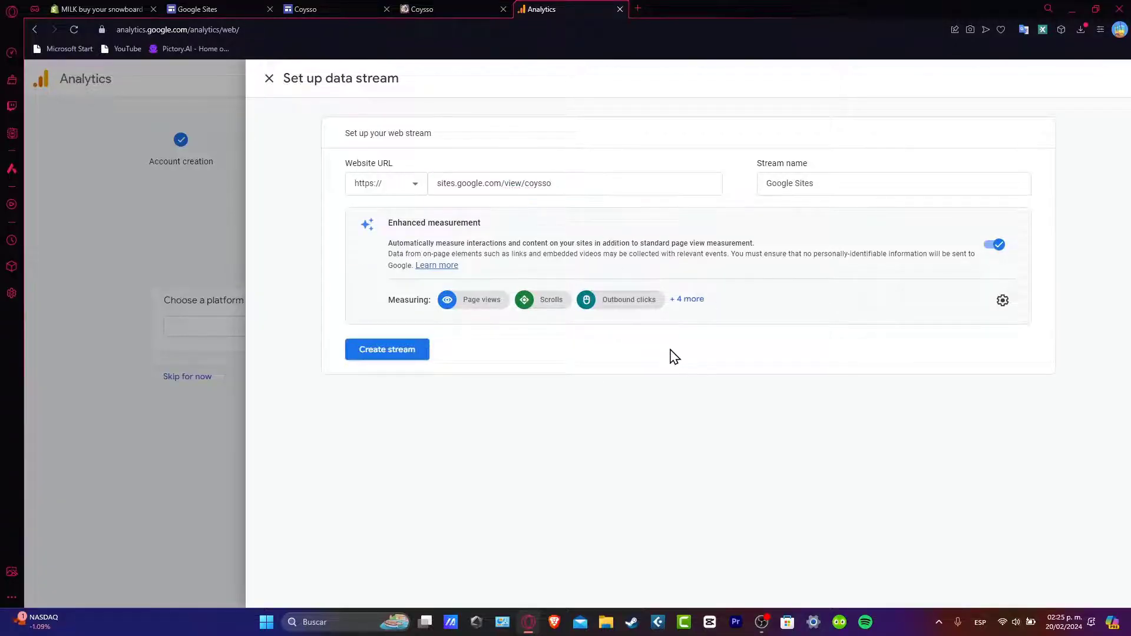
click(406, 359)
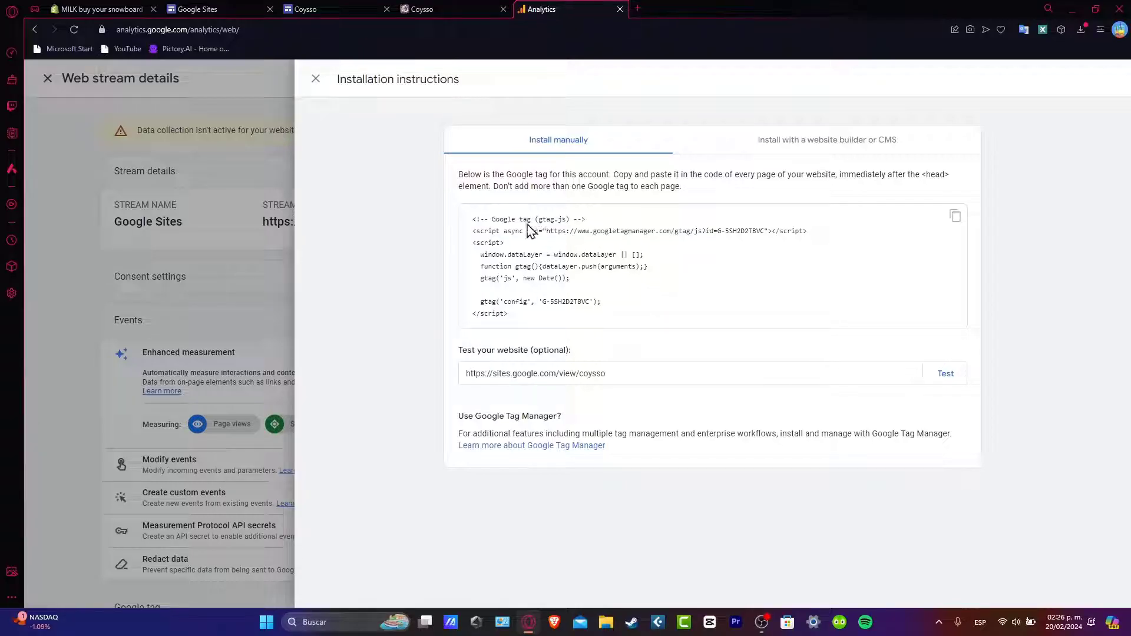
Copy the Google tag code from the manual installation instructions, close them and highlight the stream ID
click(955, 216)
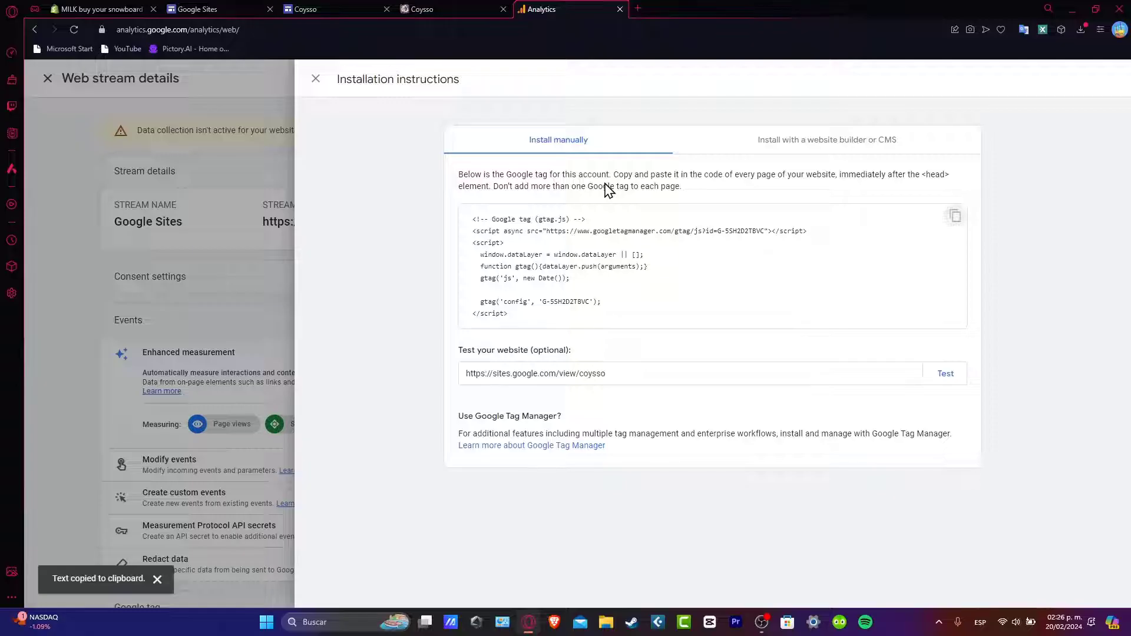
drag(675, 175, 831, 189)
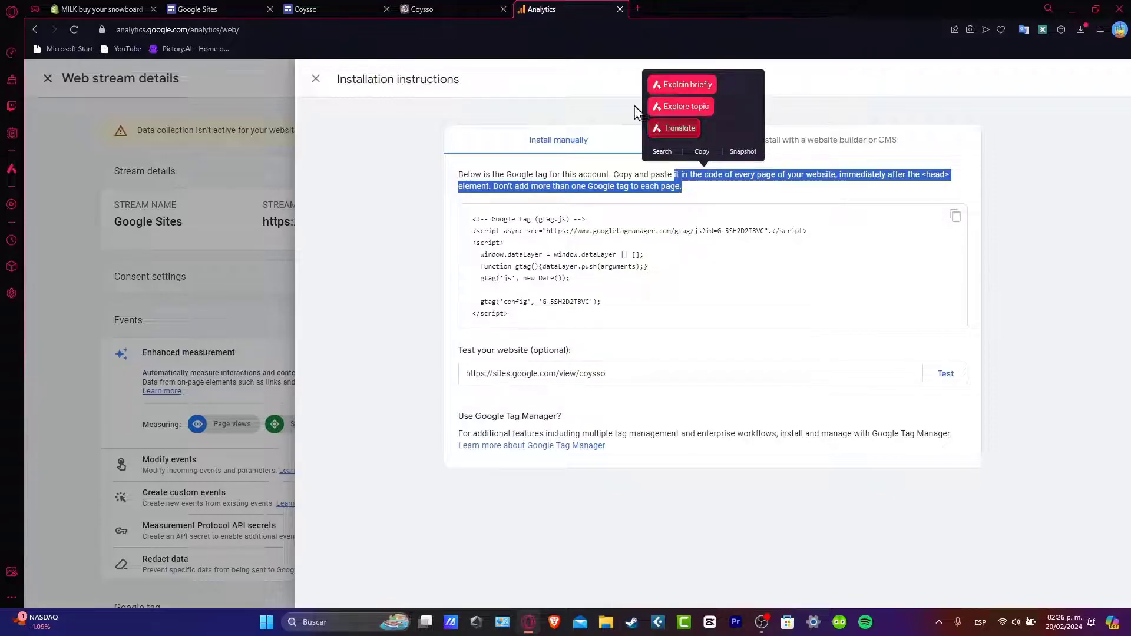
click(316, 79)
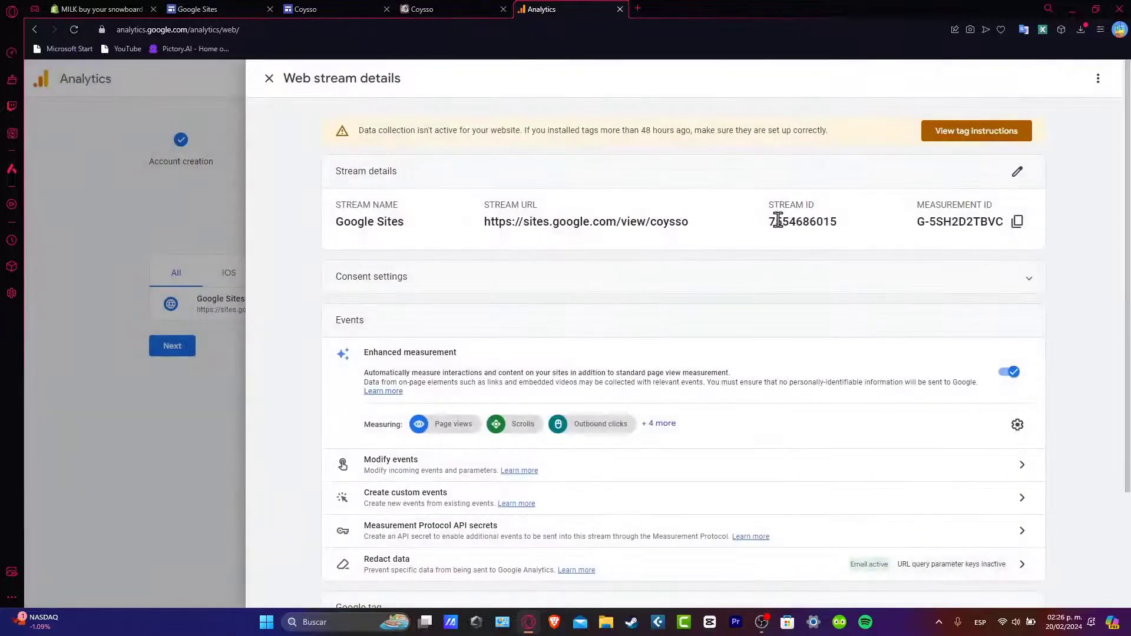
drag(751, 221, 853, 237)
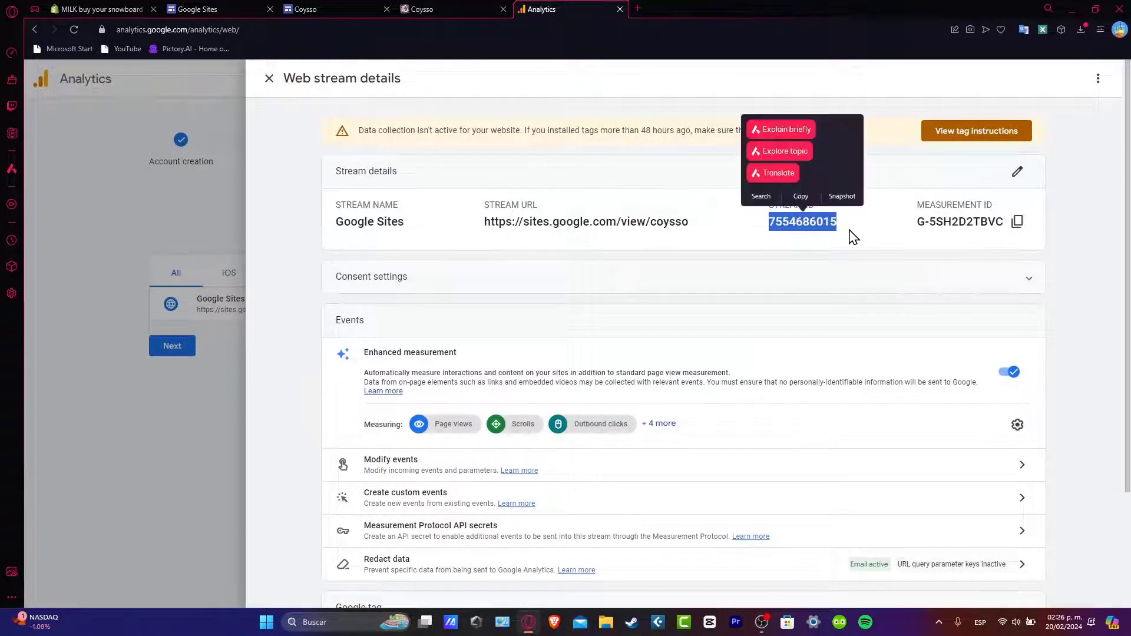
Copy the web stream's measurement ID and switch to the Coysso site editor in Google Sites
click(1017, 221)
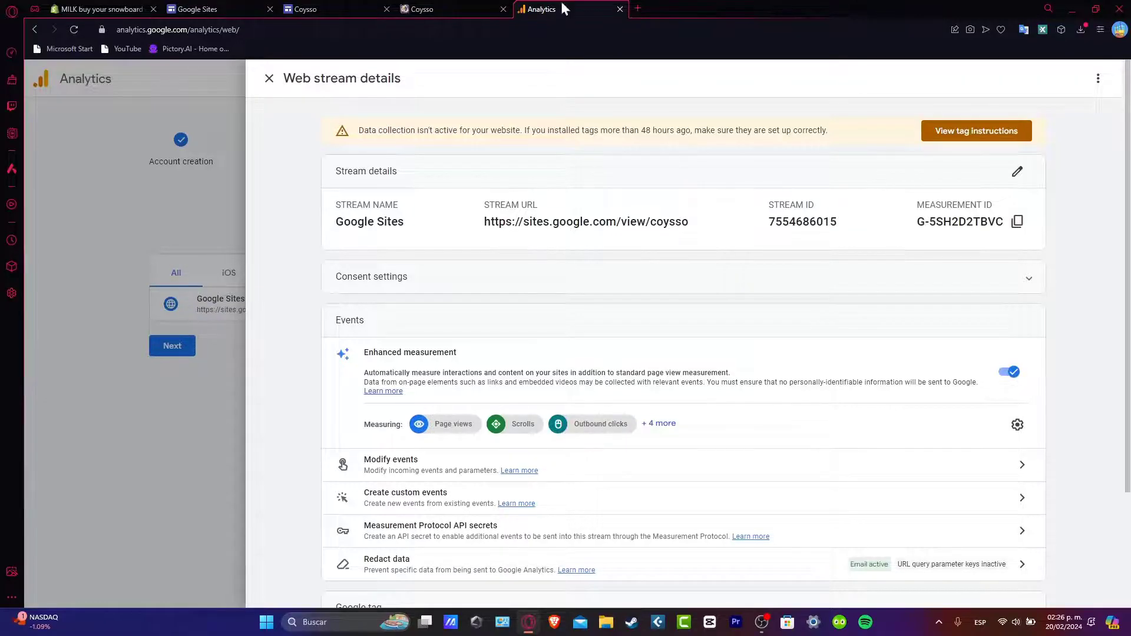
click(454, 10)
click(341, 9)
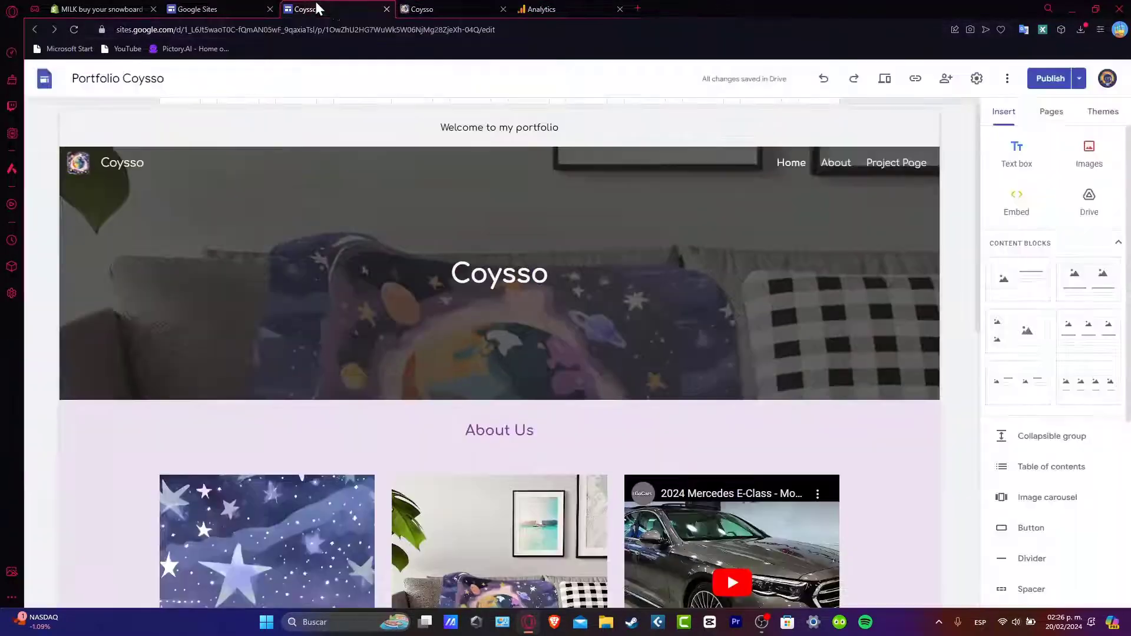
Paste the copied measurement ID into the site's analytics settings, close the settings and open the review of changes for publishing
click(976, 80)
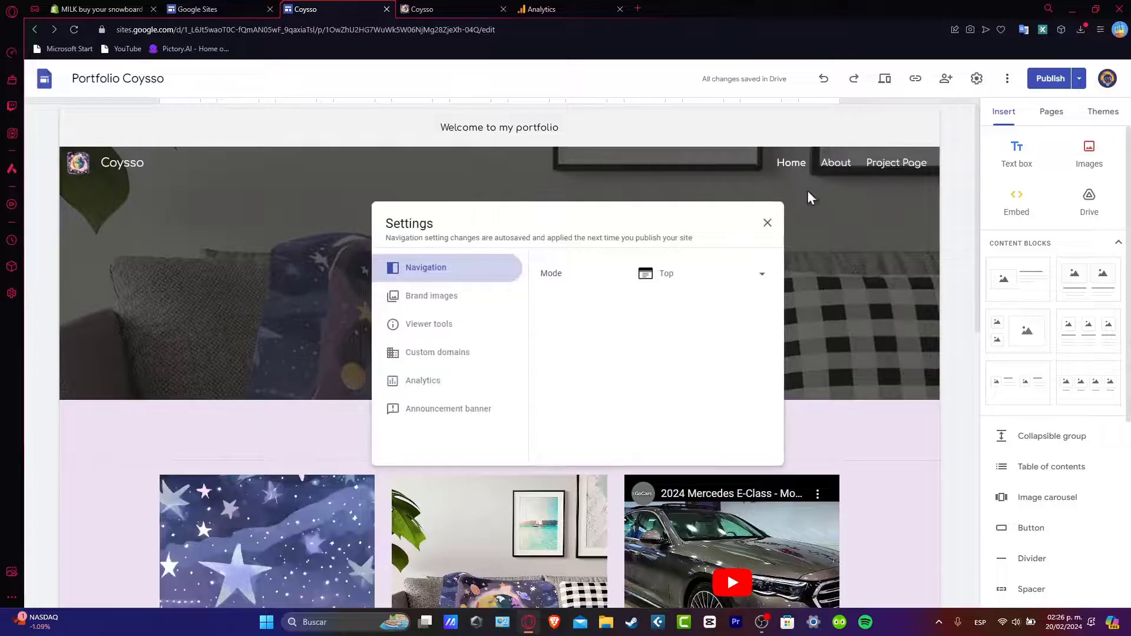
click(443, 327)
click(428, 379)
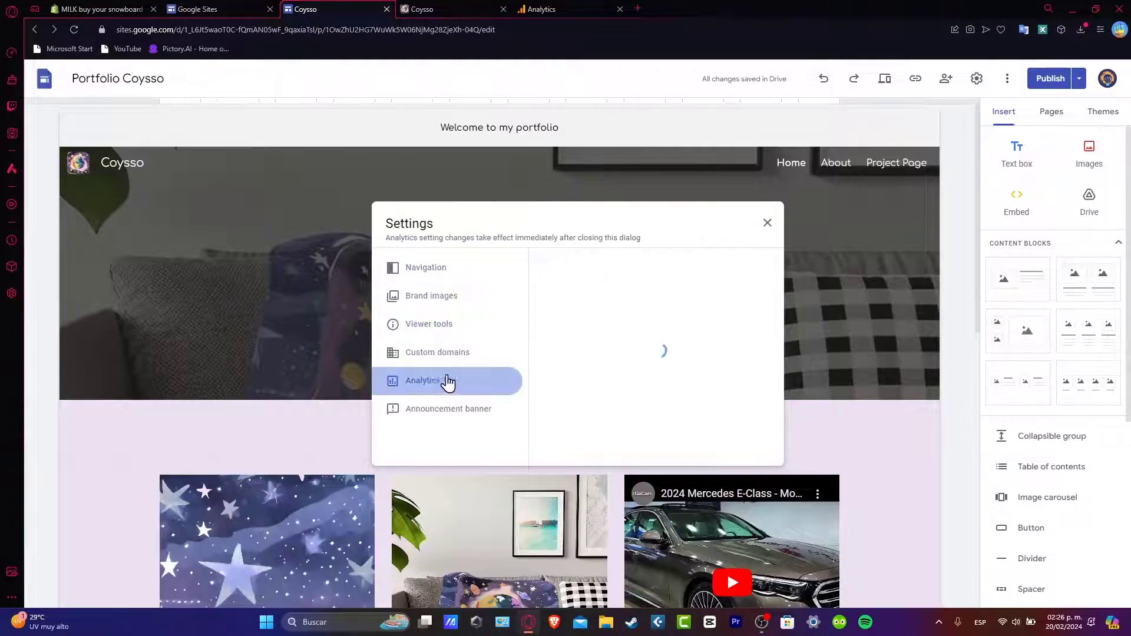
click(640, 304)
key(ctrl+v)
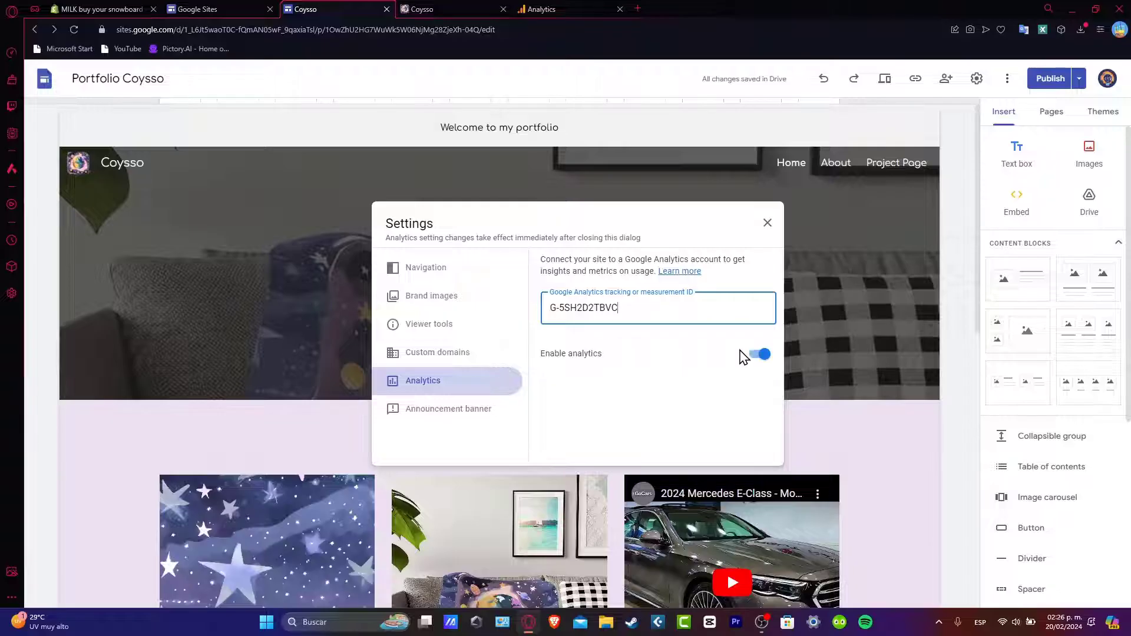
click(767, 225)
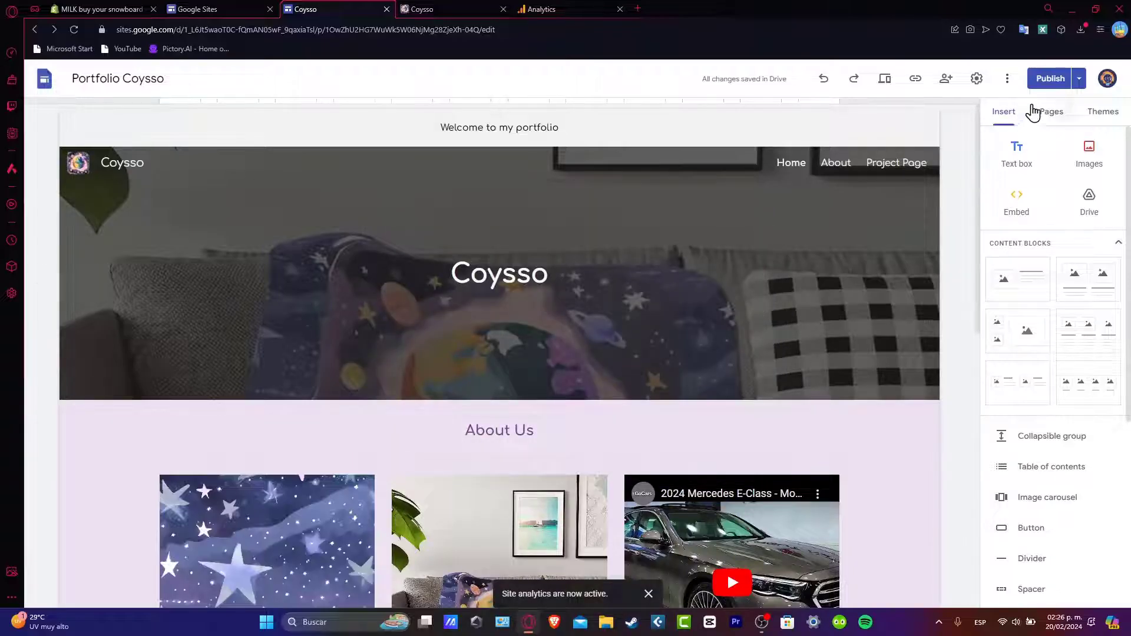
click(1051, 79)
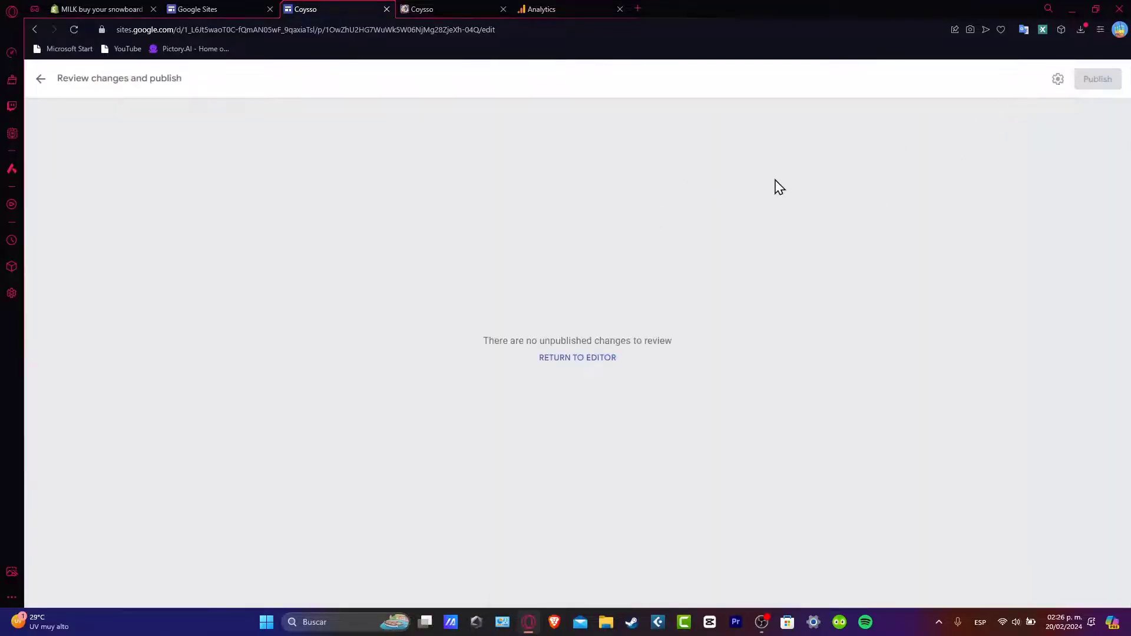
Switch back to Google Analytics and examine the web stream's details, consent settings, events and manual tag installation instructions
click(535, 9)
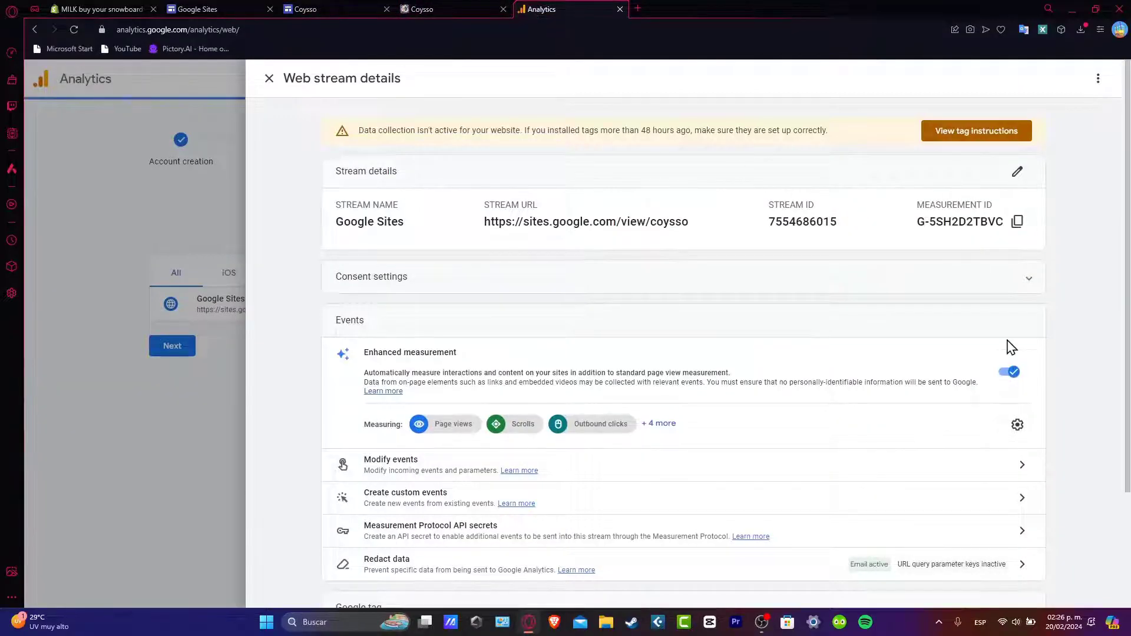
scroll(1005, 353, down, 3)
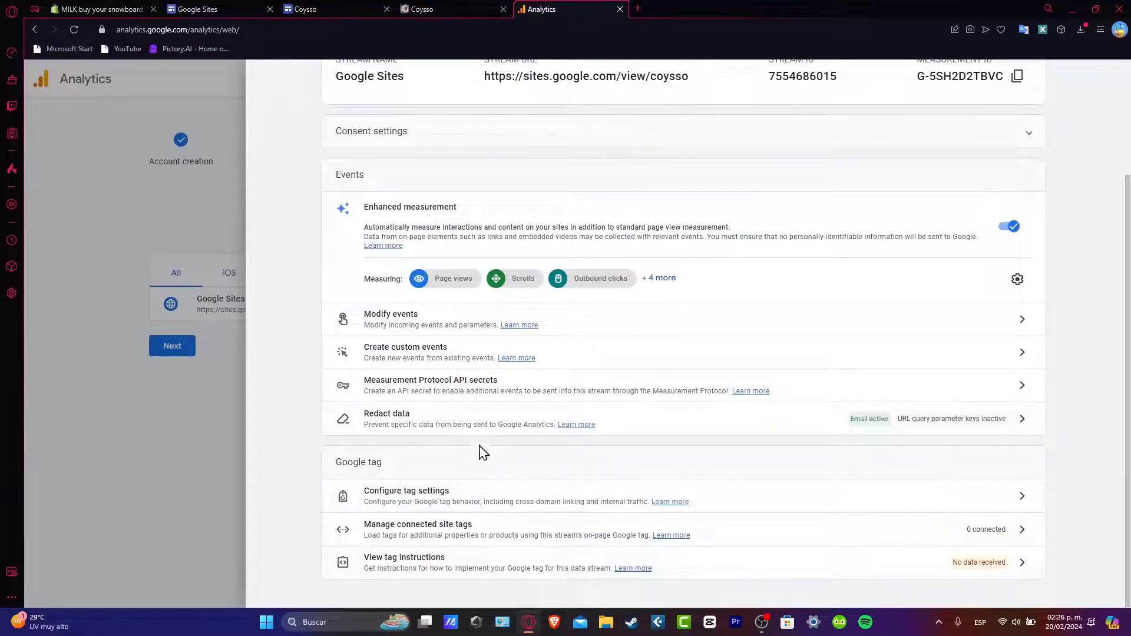
scroll(742, 446, up, 3)
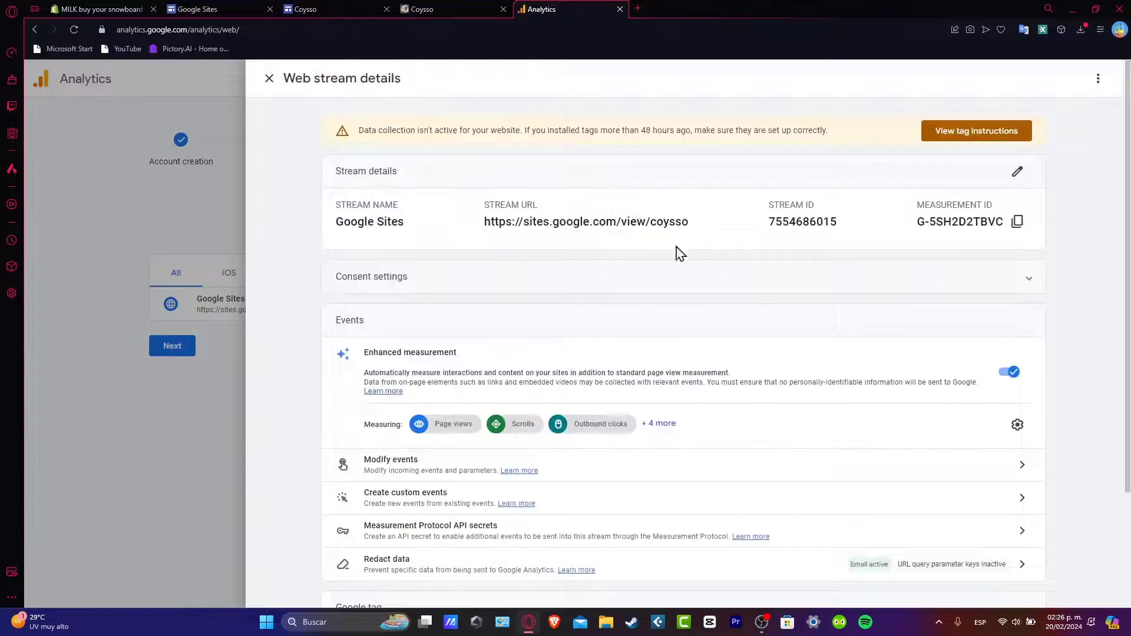
click(521, 272)
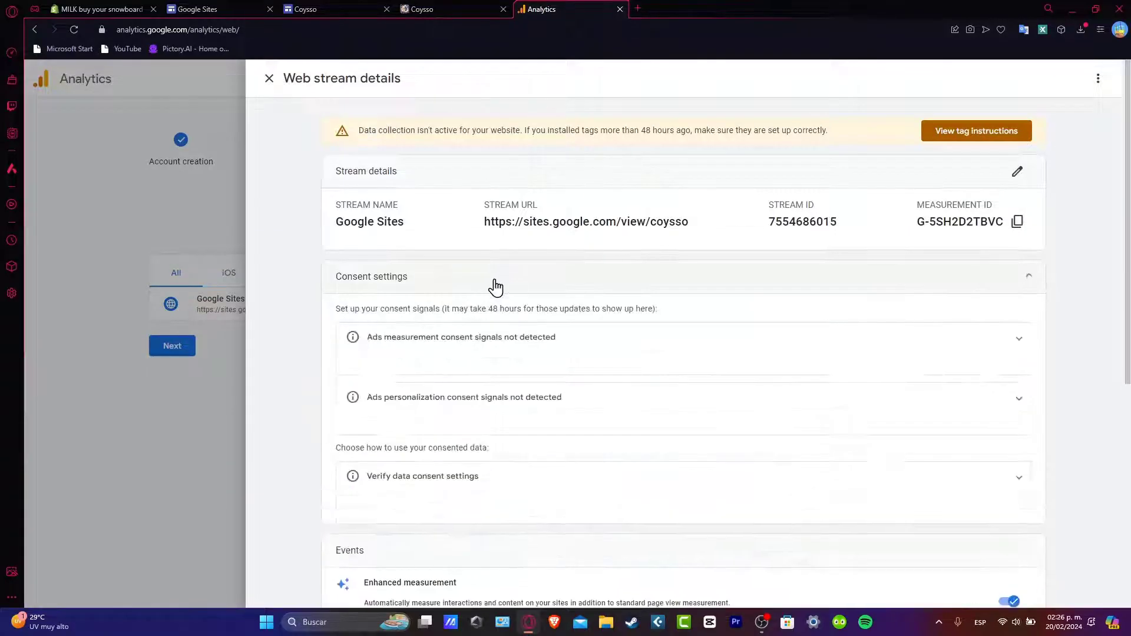
scroll(501, 321, down, 3)
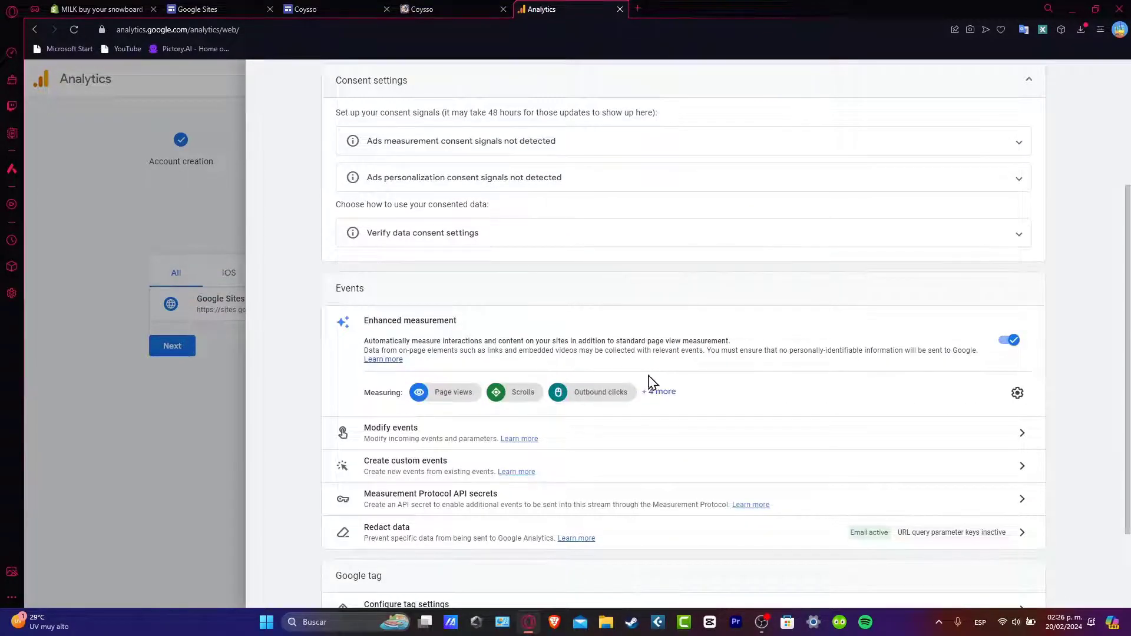
scroll(610, 428, down, 2)
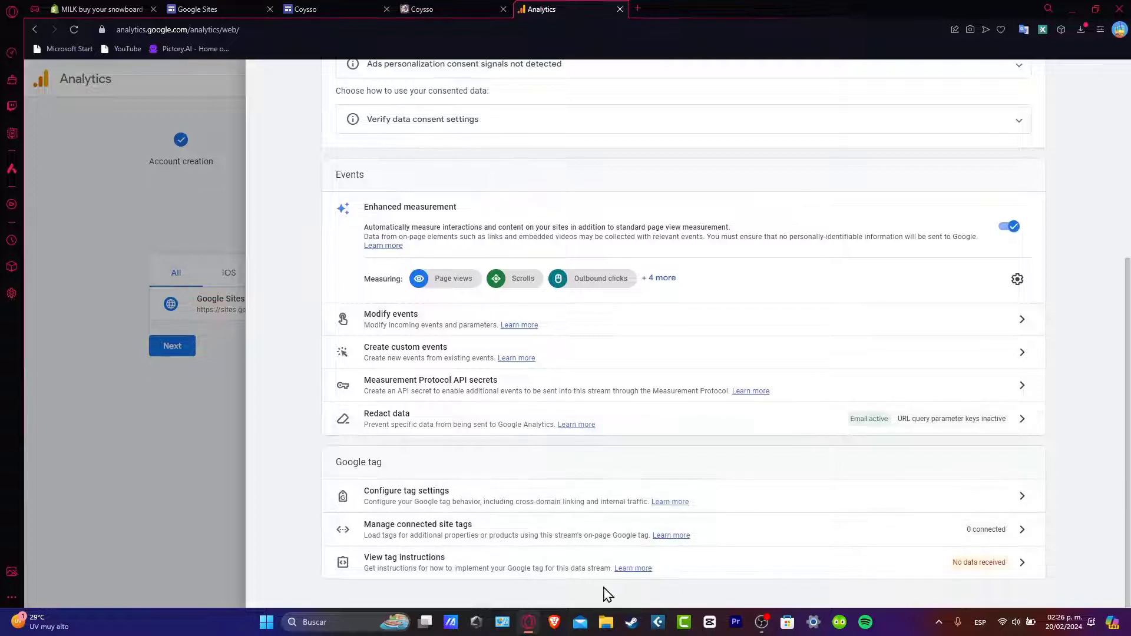
click(1006, 567)
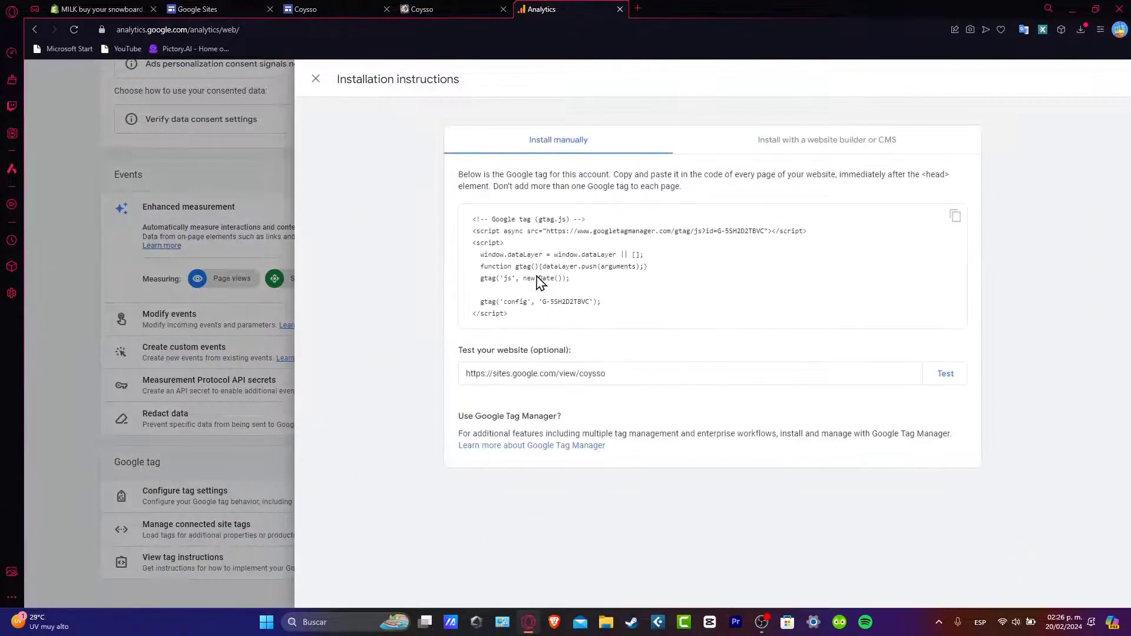
click(275, 94)
scroll(846, 320, up, 5)
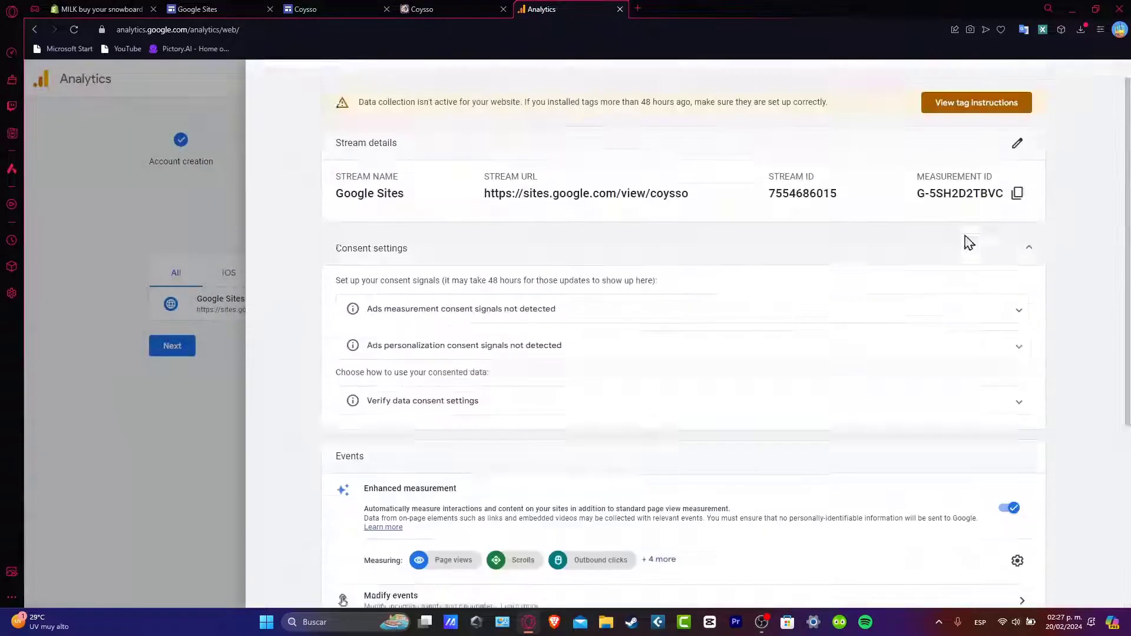
Check the additional options for the web stream, reopen its tag installation instructions and dismiss them
click(1098, 78)
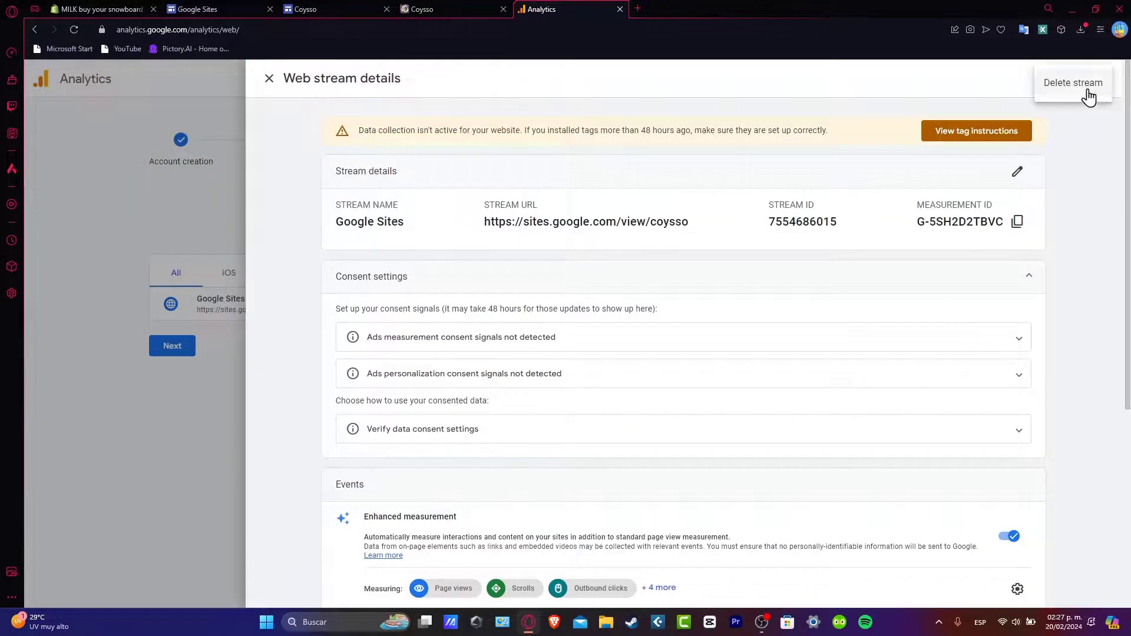
click(803, 166)
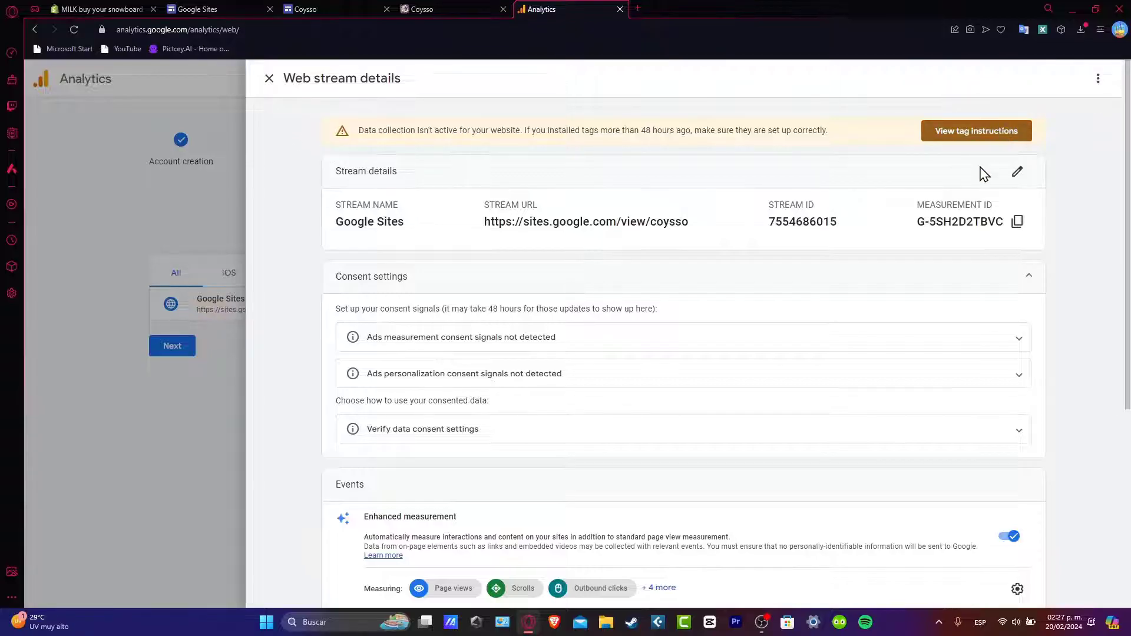
click(1003, 132)
click(199, 186)
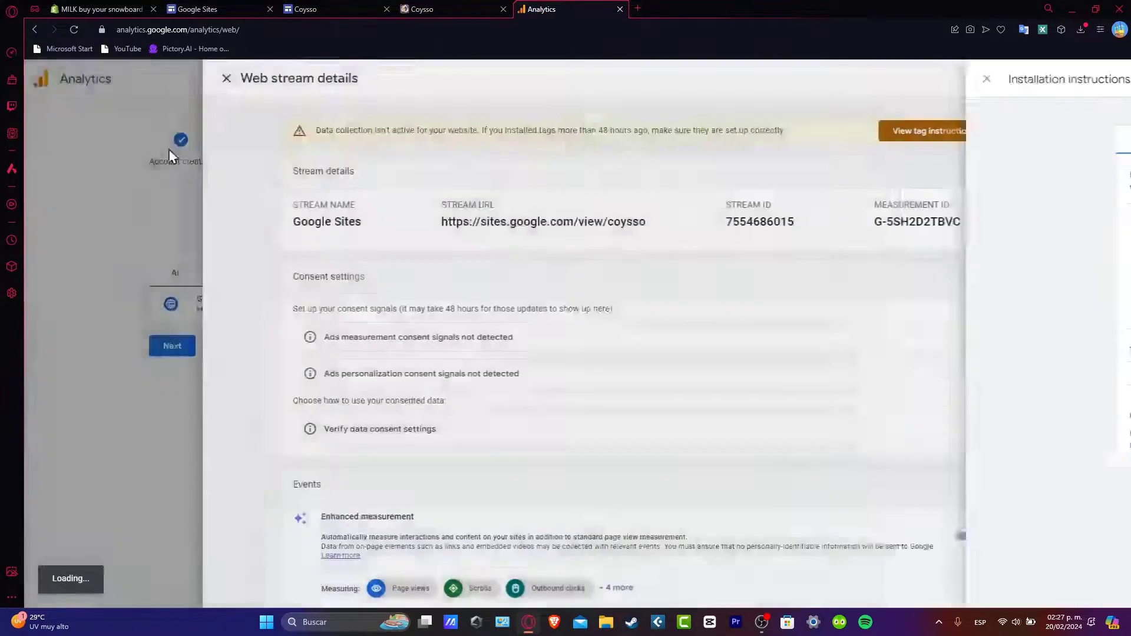
Close the web stream details, complete the data collection stage and continue to the Analytics home page
click(268, 80)
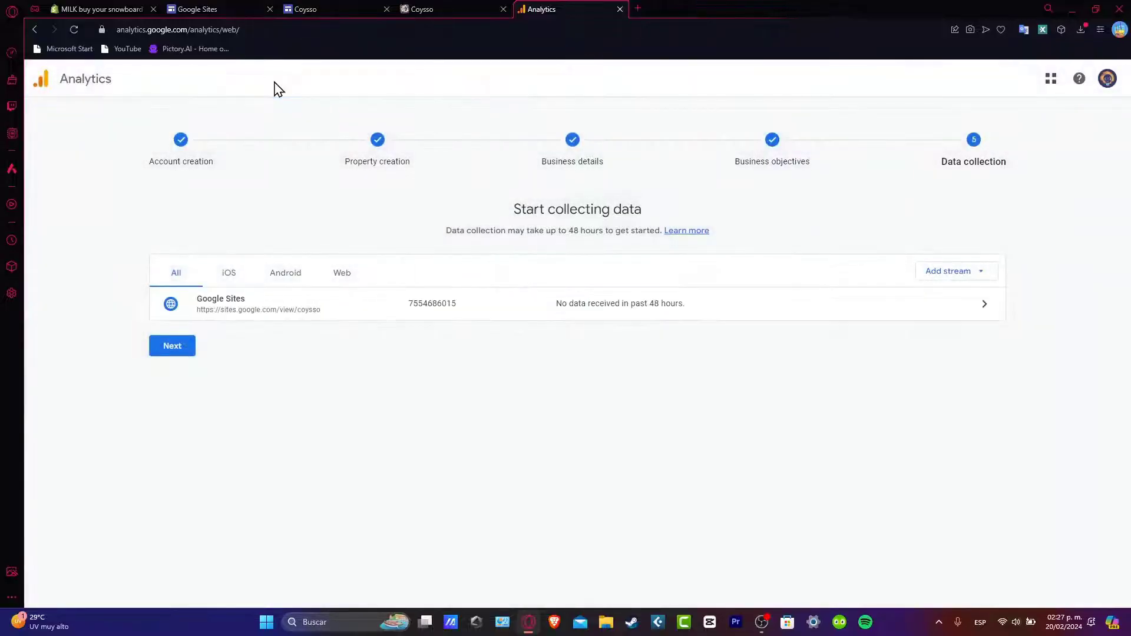
click(184, 351)
drag(631, 340, 747, 333)
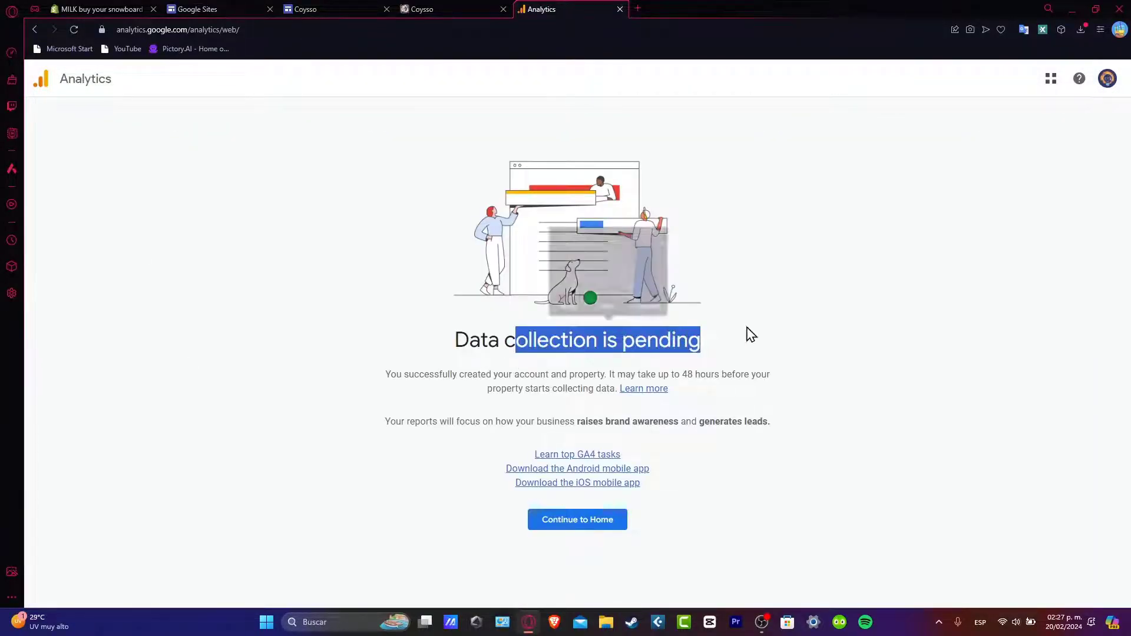
click(815, 334)
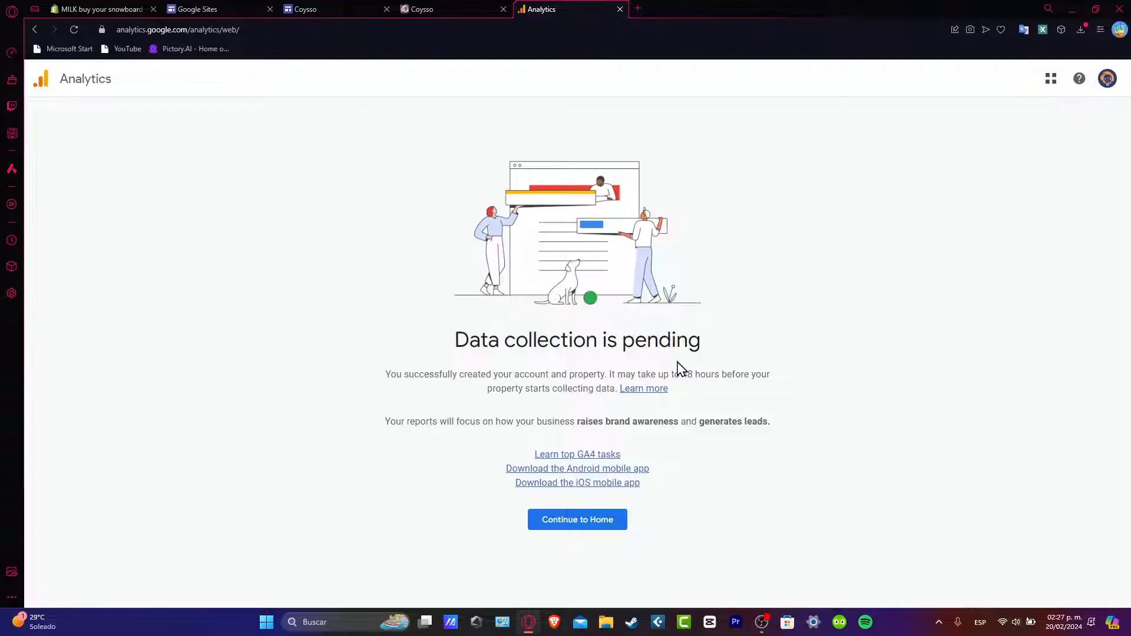
click(548, 521)
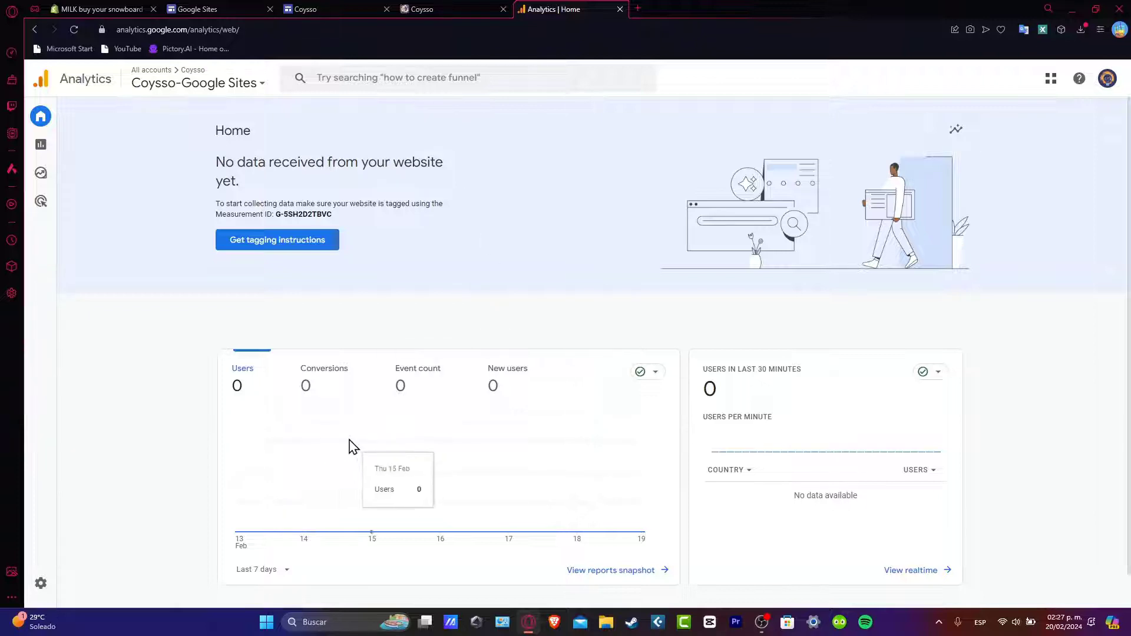
Look over the home page, the reports snapshot and the list of Analytics accounts and properties for Coysso-Google Sites
scroll(329, 412, down, 1)
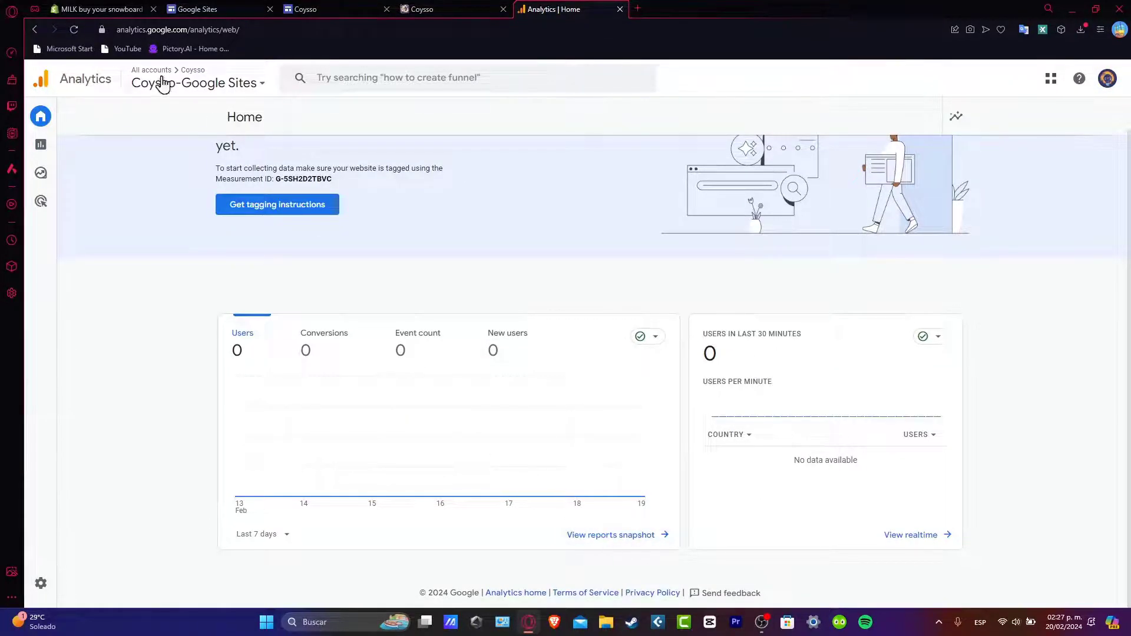
click(40, 144)
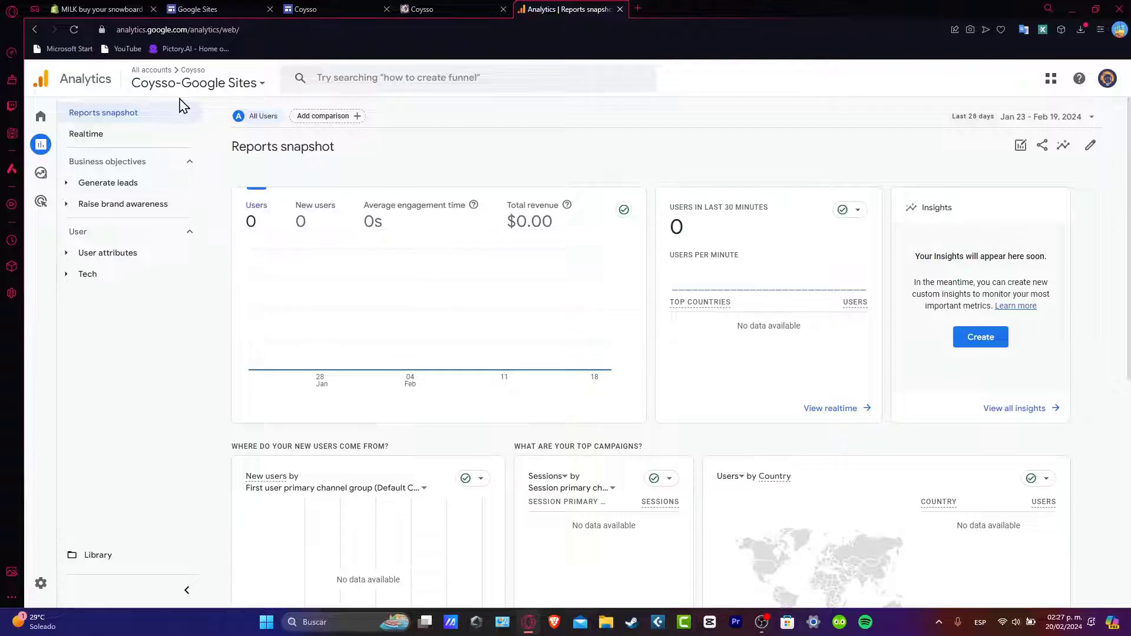
click(207, 88)
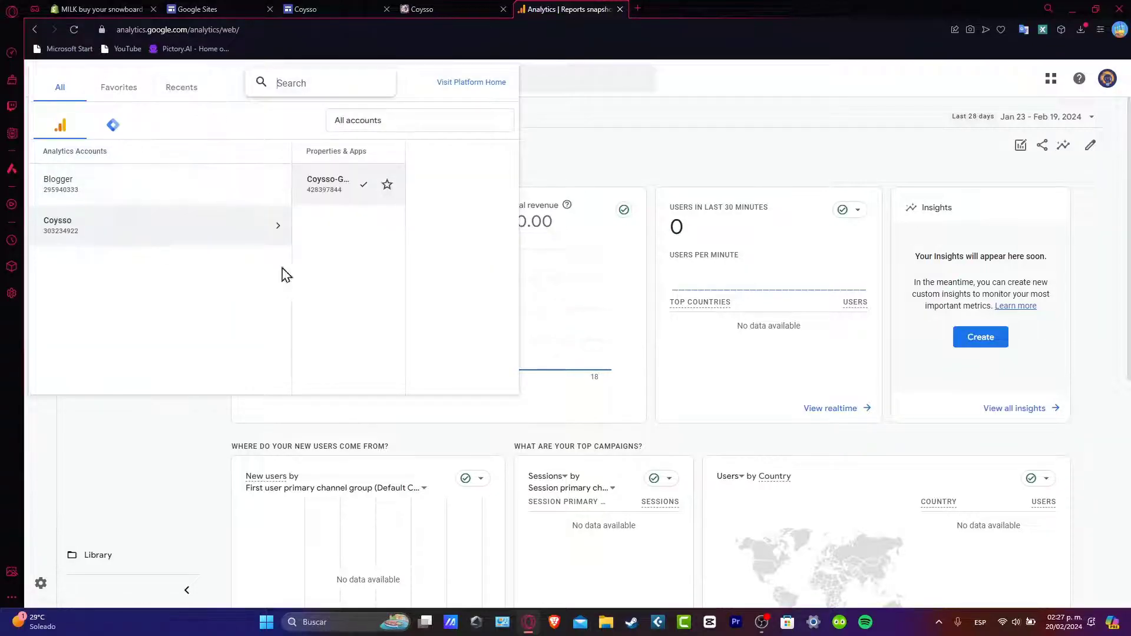
click(740, 127)
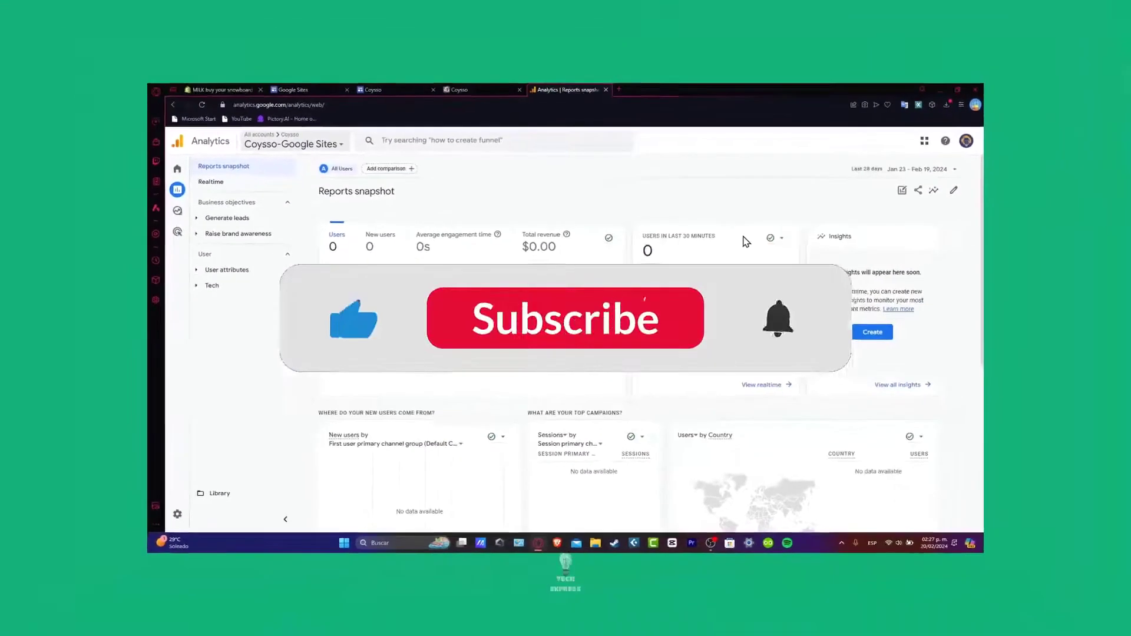